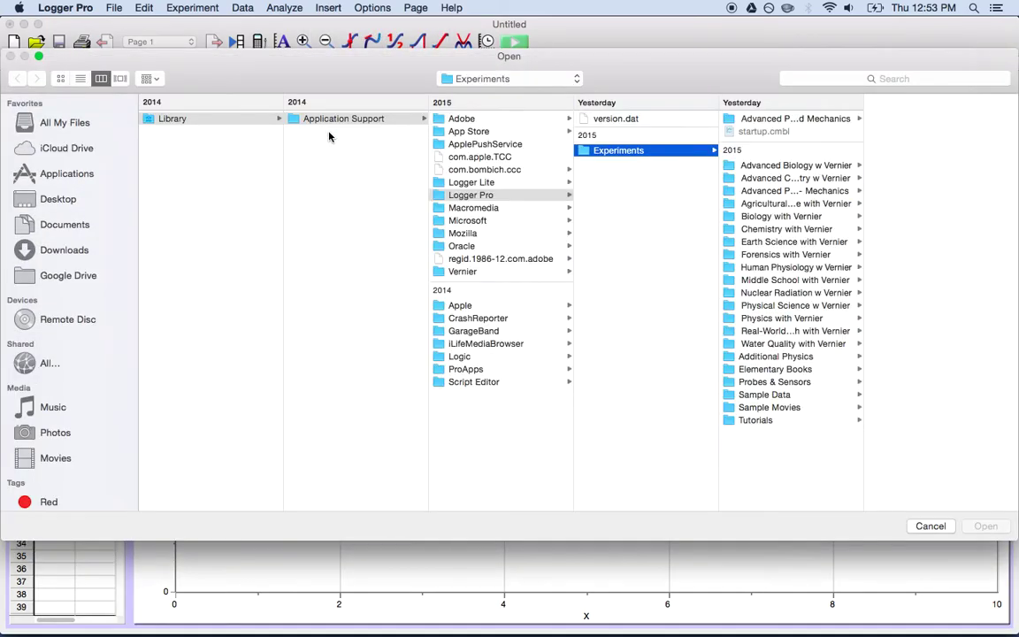
Step: Insert the movie ExampleVideo.mp4 from the Desktop and enlarge it to cover most of the graph area
{"action": "left_click", "coordinate": [59, 200]}
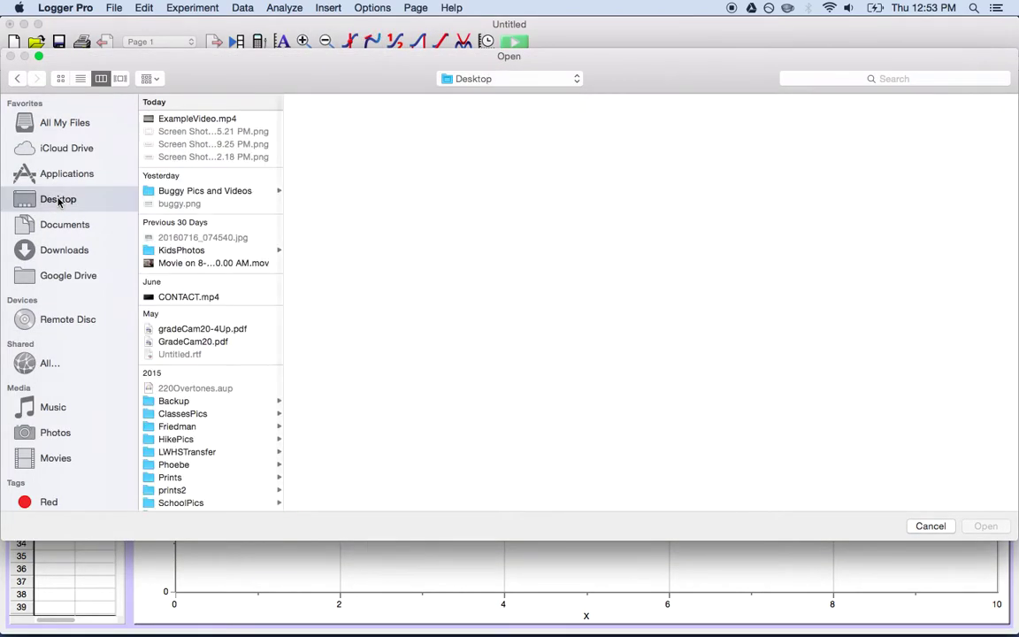
{"action": "left_click", "coordinate": [181, 121]}
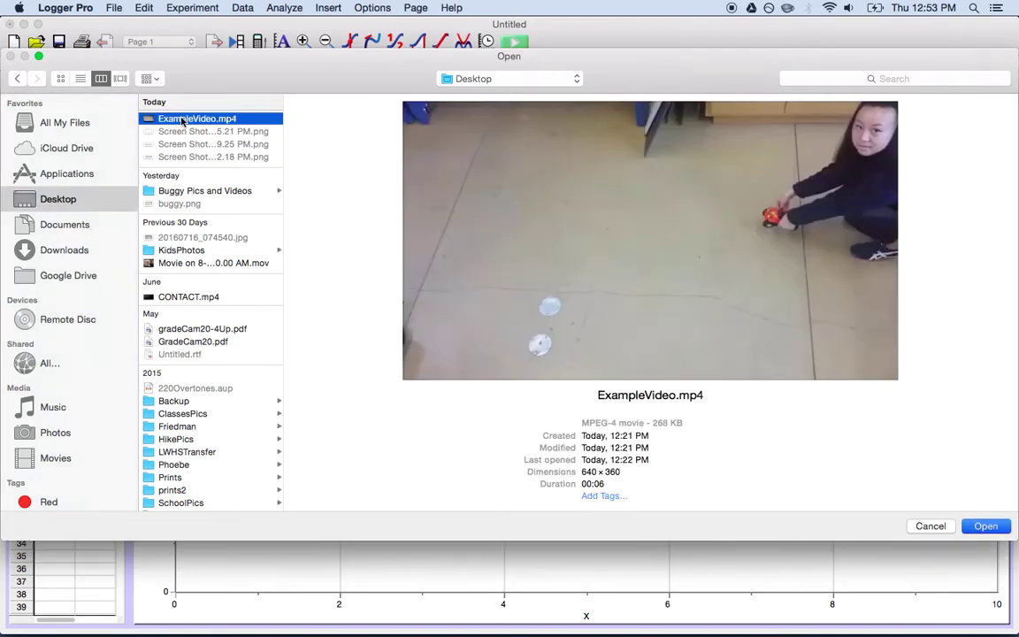
{"action": "double_click", "coordinate": [181, 121]}
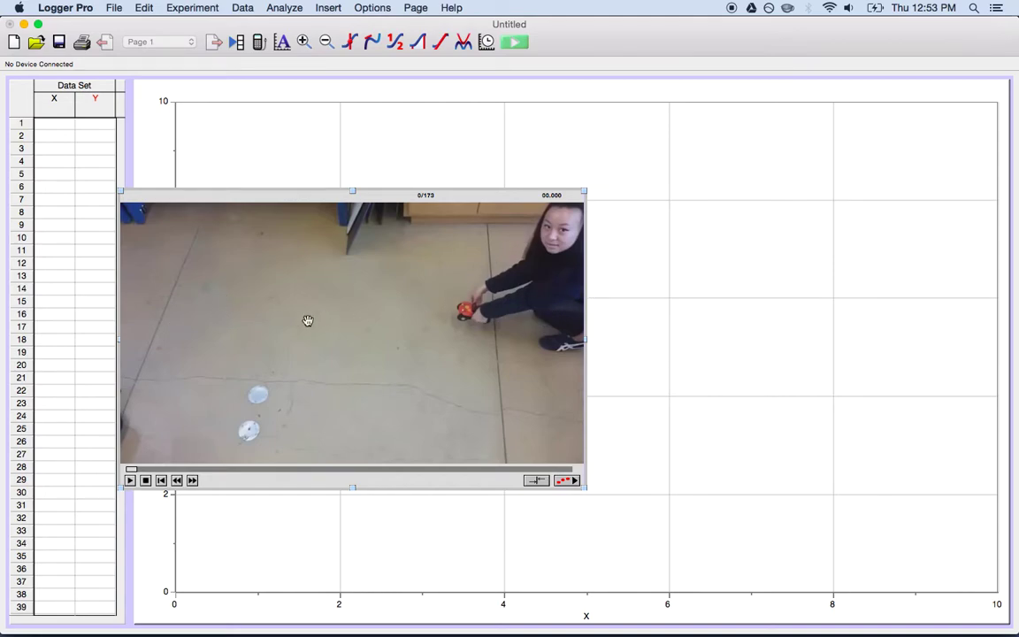
{"action": "left_click_drag", "start_coordinate": [284, 193], "coordinate": [293, 99]}
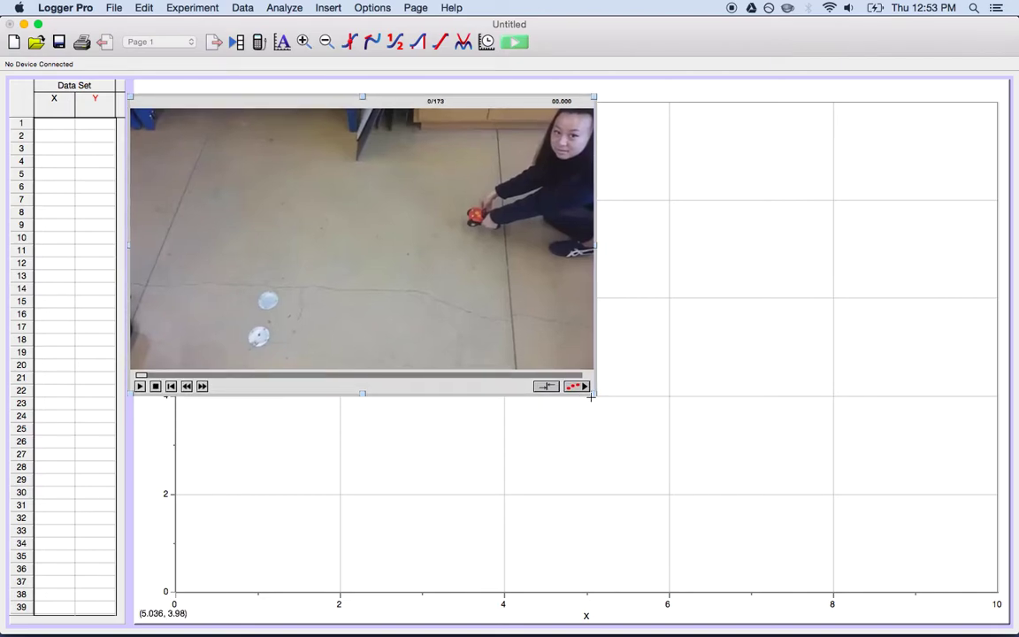
{"action": "left_click_drag", "start_coordinate": [594, 394], "coordinate": [1008, 576]}
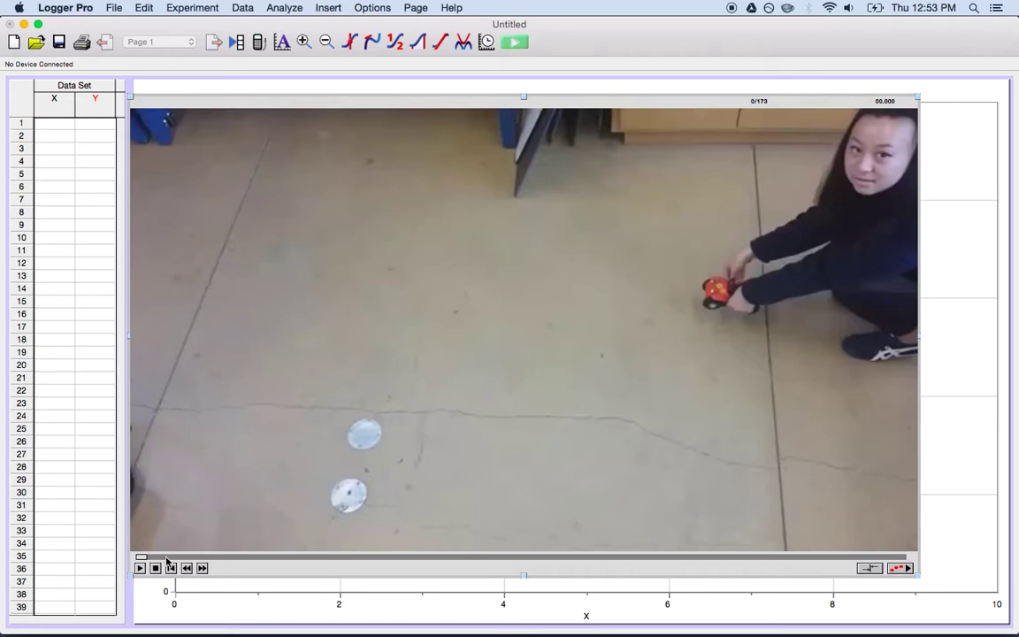
Step: Play the movie and step through its frames to examine when the car is released, returning to the first frame
{"action": "left_click", "coordinate": [140, 569]}
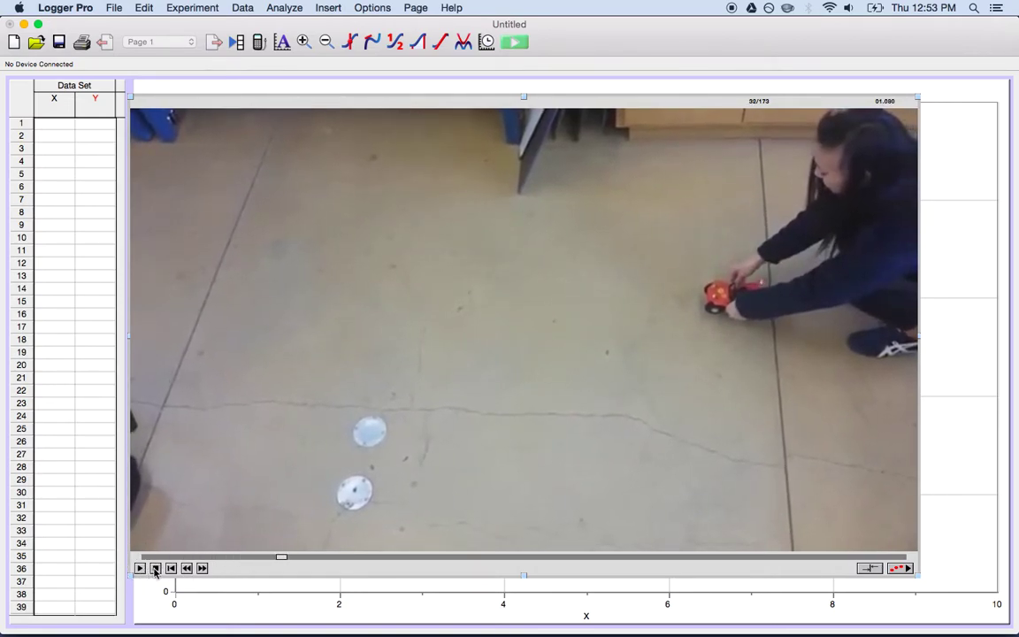
{"action": "left_click", "coordinate": [202, 569]}
{"action": "left_click", "coordinate": [202, 569]}
{"action": "left_click", "coordinate": [203, 568]}
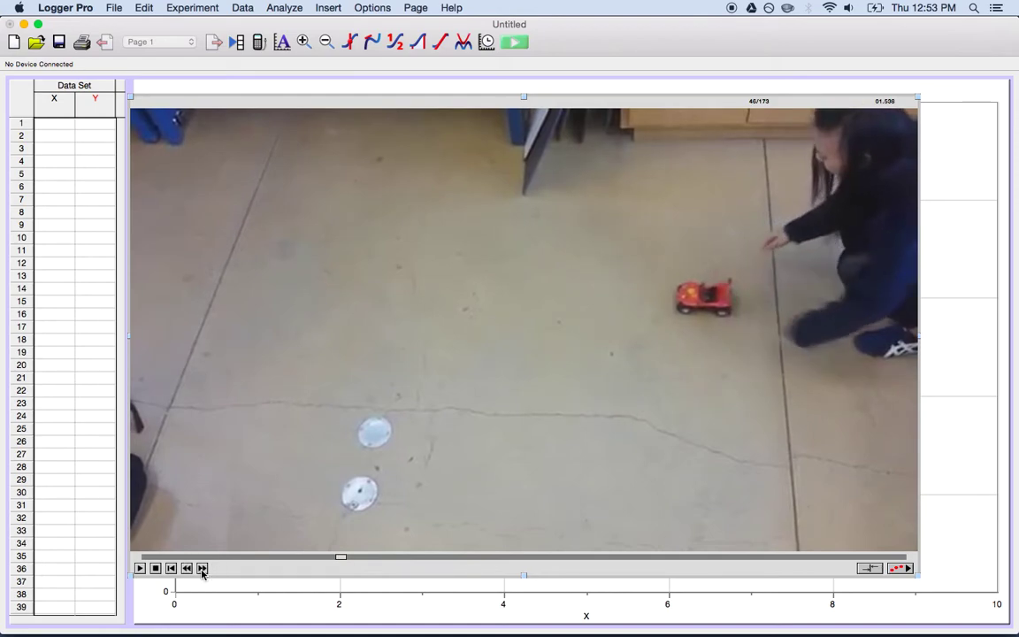
{"action": "left_click", "coordinate": [189, 568]}
{"action": "left_click", "coordinate": [190, 569]}
{"action": "left_click", "coordinate": [189, 569]}
{"action": "left_click", "coordinate": [189, 568]}
{"action": "left_click", "coordinate": [190, 568]}
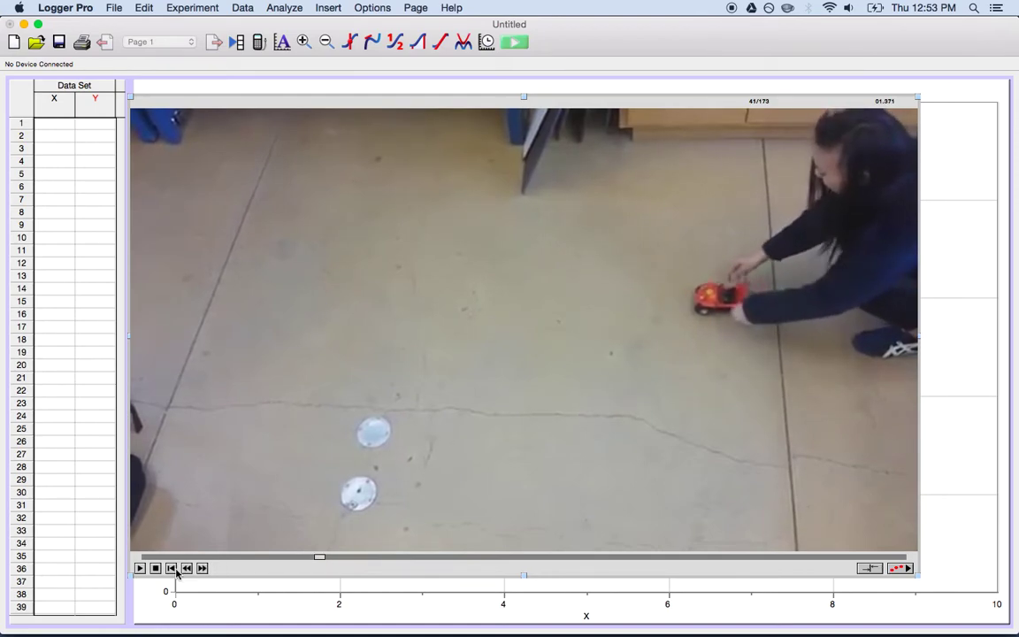
{"action": "left_click", "coordinate": [171, 569]}
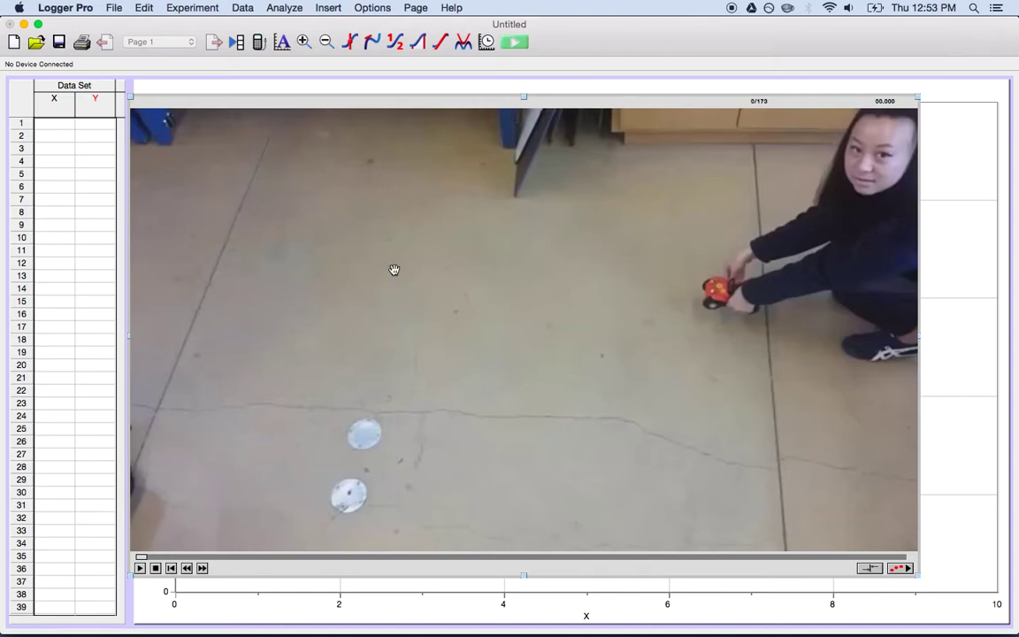
Step: Set the movie options so the first VA point defines movie time zero and the movie advances 1 frame after each new point
{"action": "left_click", "coordinate": [372, 8]}
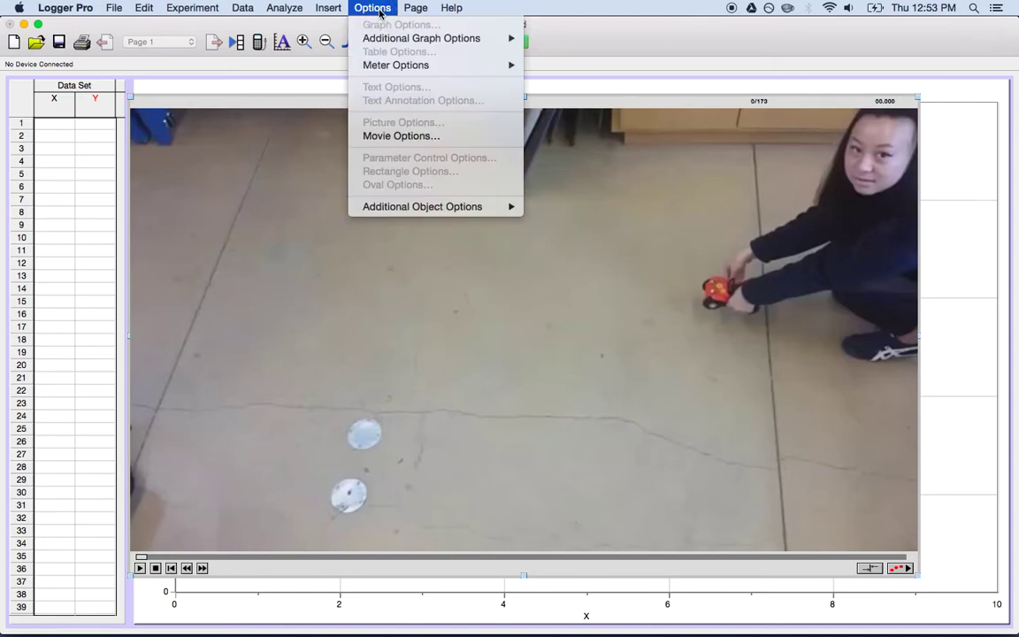
{"action": "left_click", "coordinate": [383, 136]}
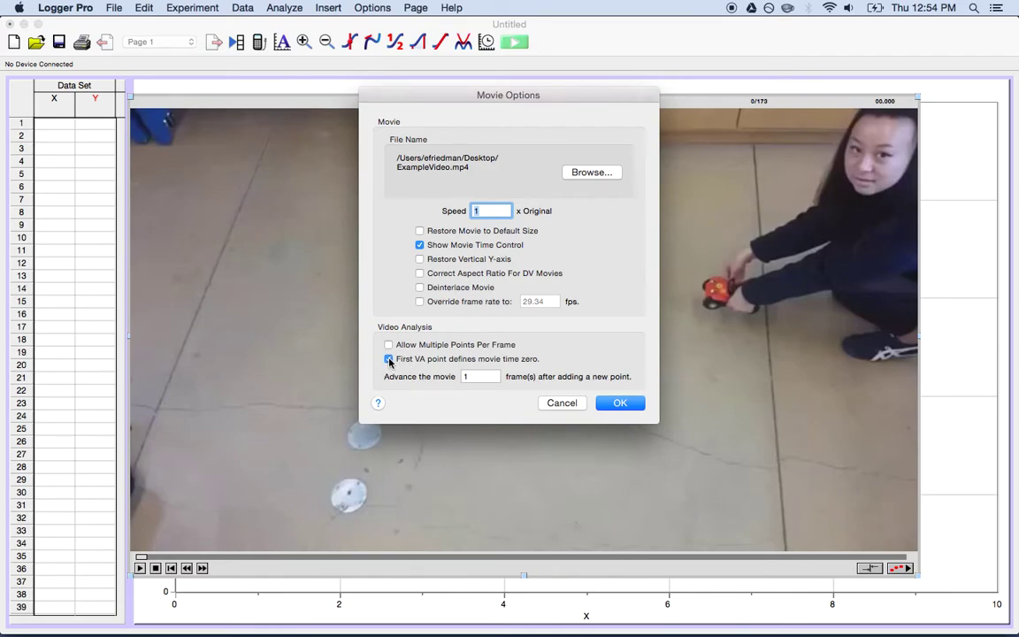
{"action": "double_click", "coordinate": [462, 378]}
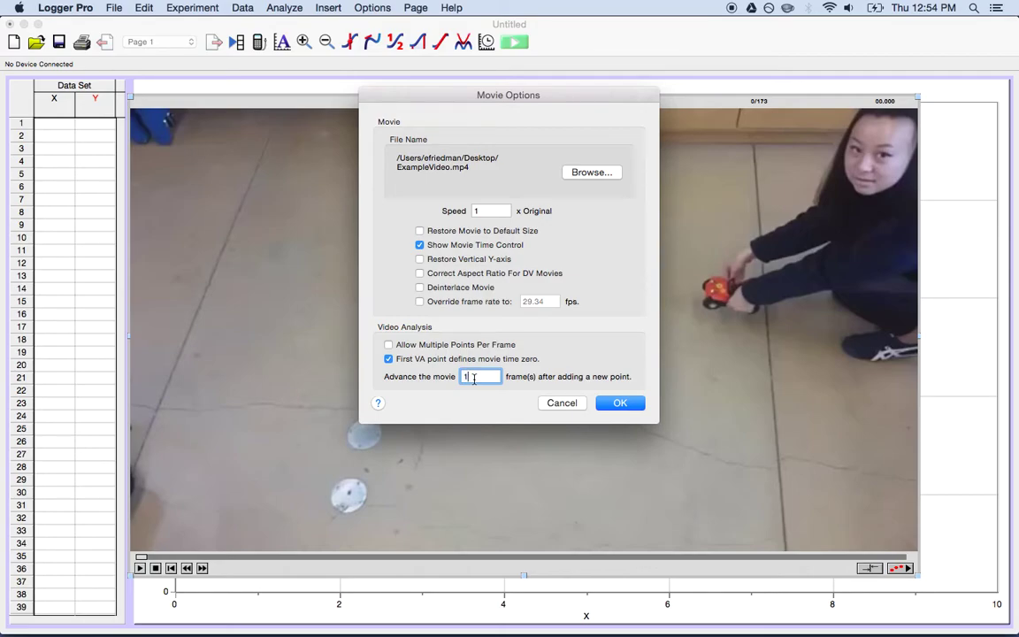
{"action": "double_click", "coordinate": [465, 376]}
{"action": "left_click", "coordinate": [617, 403]}
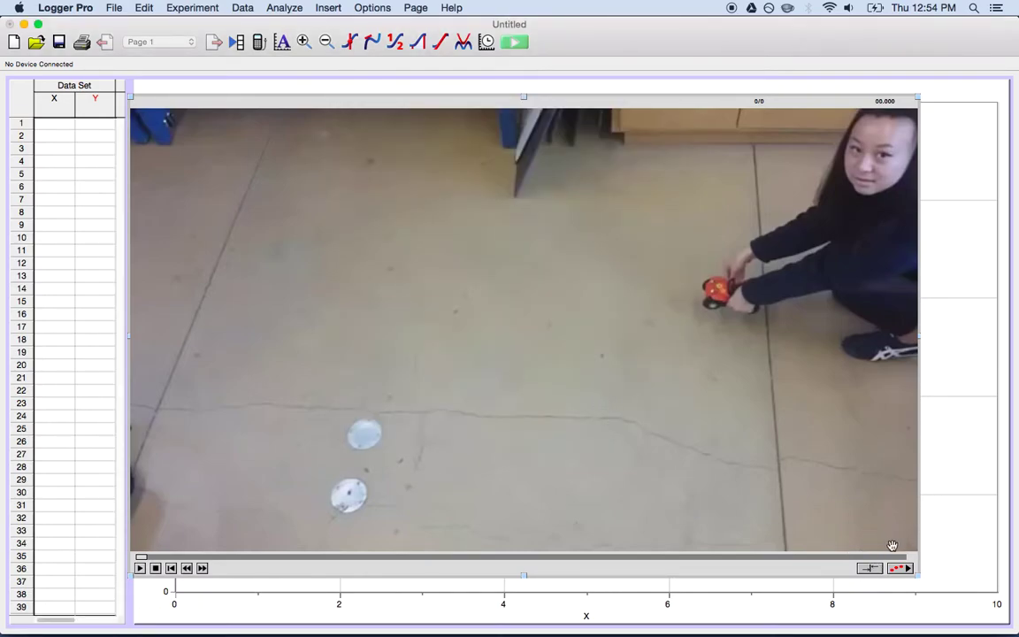
Step: Enable video analysis and set the movie scale to 1.96 m between the two long floor lines
{"action": "left_click", "coordinate": [898, 568]}
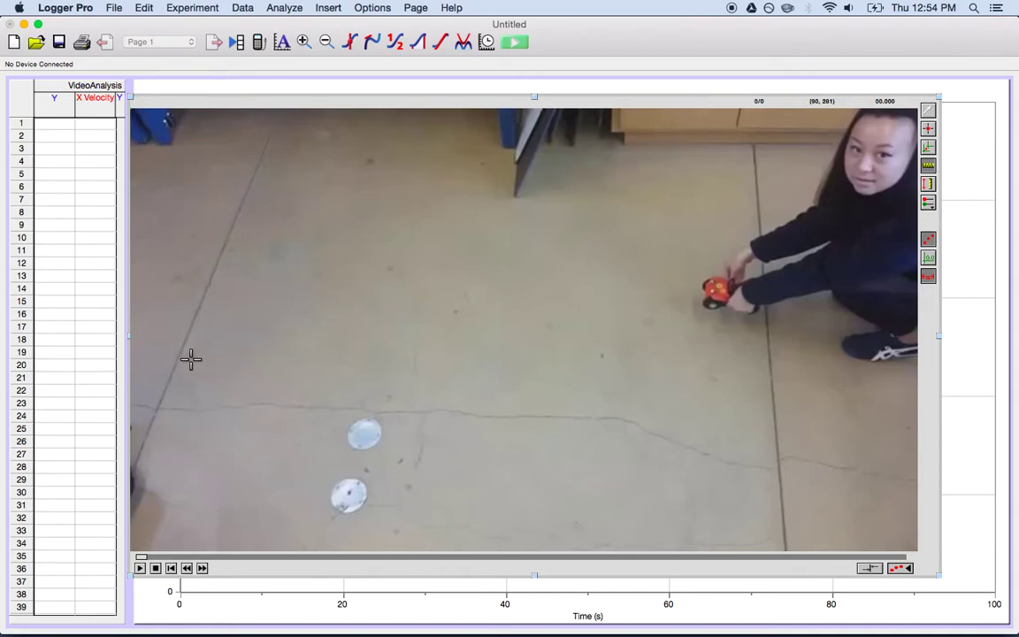
{"action": "left_click_drag", "start_coordinate": [175, 360], "coordinate": [768, 368]}
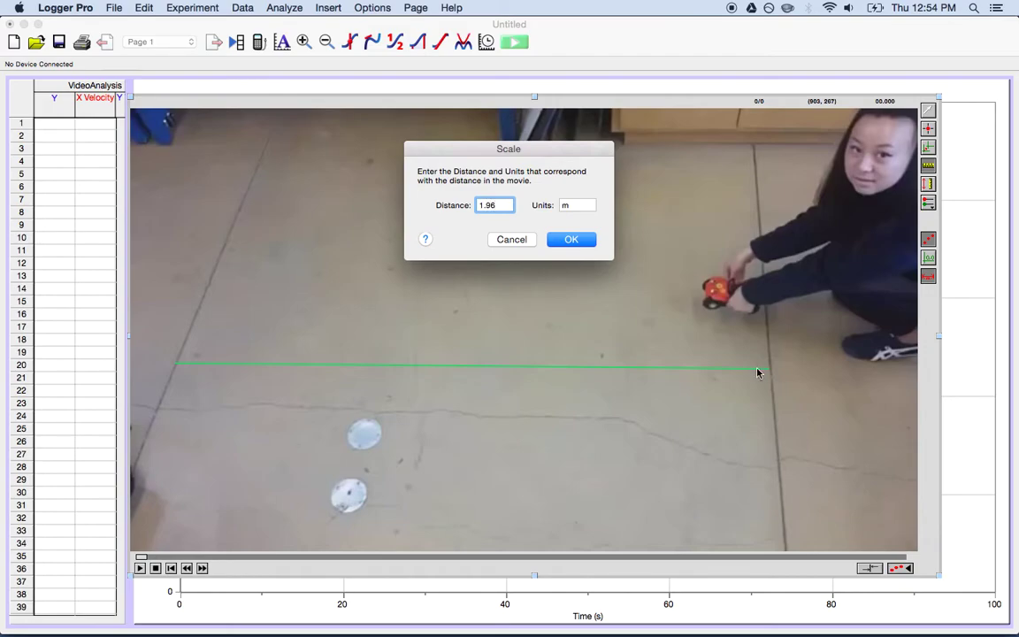
{"action": "left_click", "coordinate": [566, 238]}
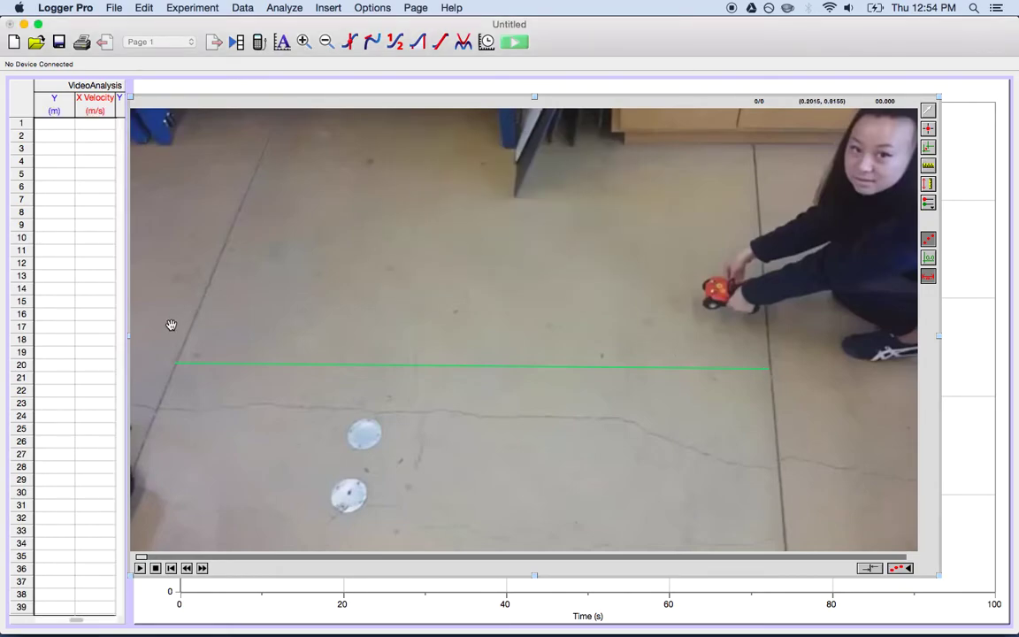
{"action": "left_click_drag", "start_coordinate": [527, 368], "coordinate": [527, 360]}
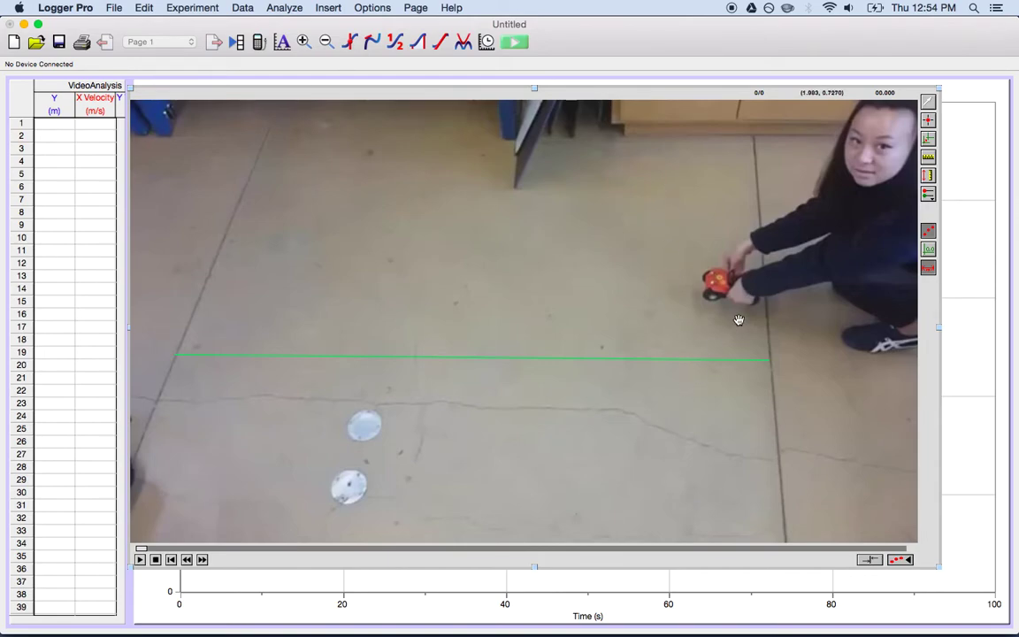
Step: Place the coordinate origin where the floor line opposite the car meets its path, with the x-axis running horizontally through the car
{"action": "left_click", "coordinate": [927, 141]}
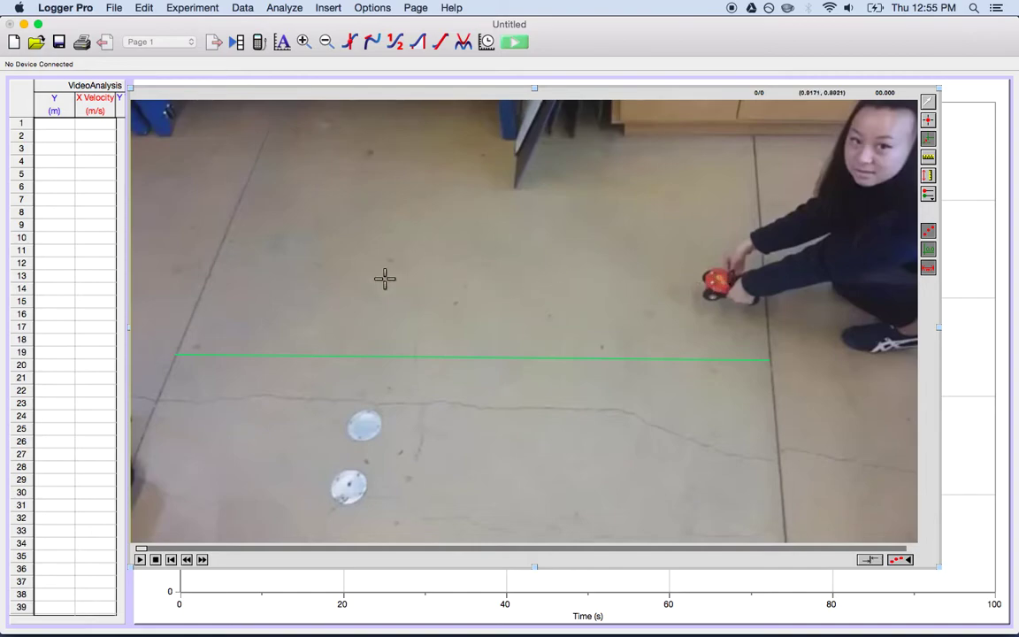
{"action": "left_click", "coordinate": [203, 284]}
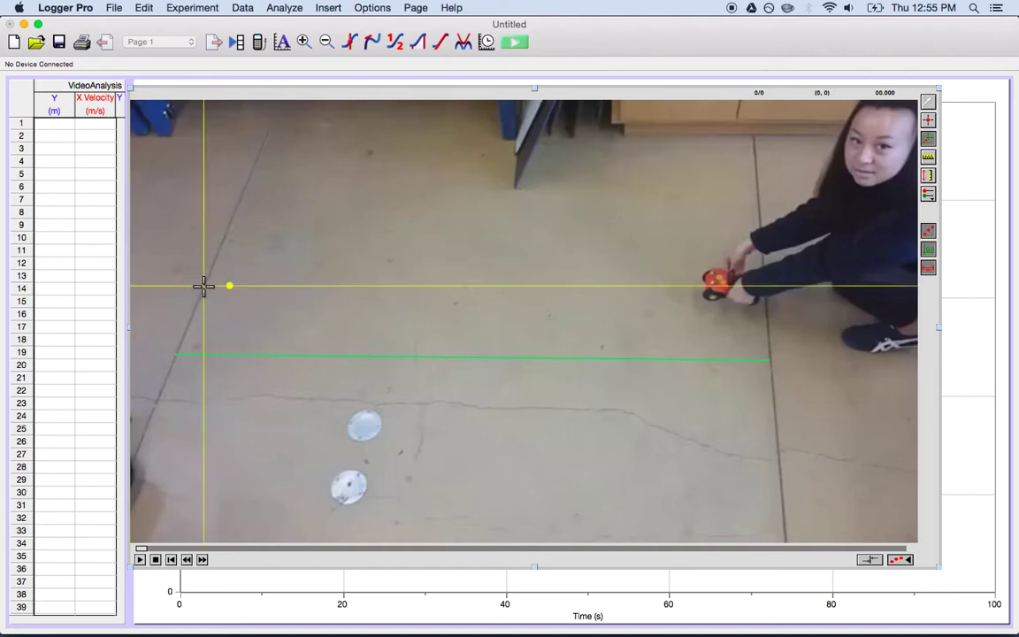
{"action": "mouse_move", "coordinate": [203, 284]}
{"action": "left_mouse_down"}
{"action": "mouse_move", "coordinate": [235, 254]}
{"action": "mouse_move", "coordinate": [268, 250]}
{"action": "mouse_move", "coordinate": [266, 284]}
{"action": "mouse_move", "coordinate": [202, 286]}
{"action": "left_mouse_up"}
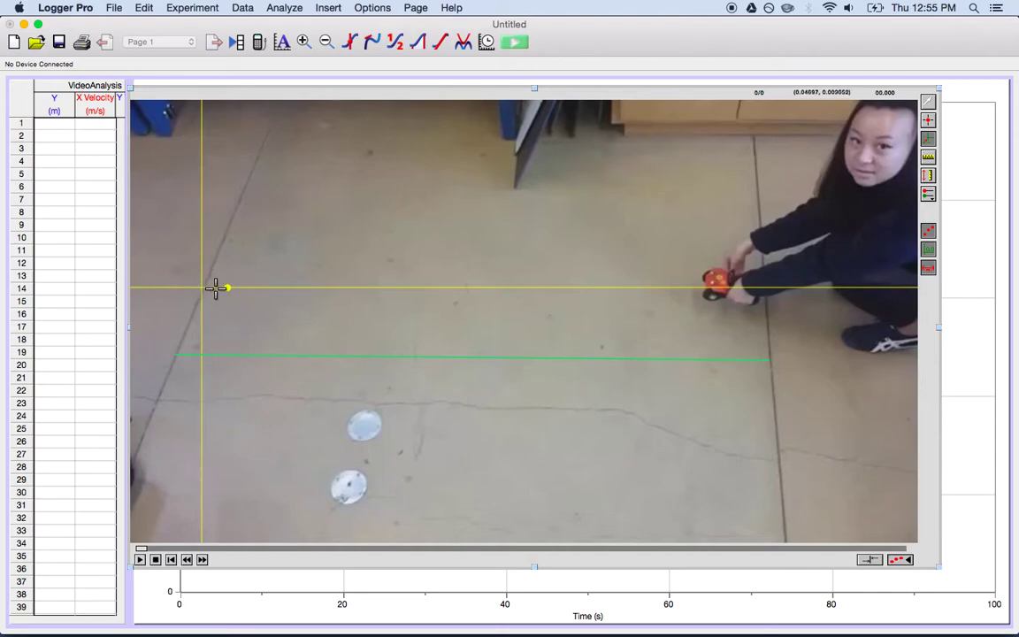
{"action": "mouse_move", "coordinate": [228, 286]}
{"action": "left_mouse_down"}
{"action": "mouse_move", "coordinate": [224, 275]}
{"action": "mouse_move", "coordinate": [226, 298]}
{"action": "mouse_move", "coordinate": [228, 288]}
{"action": "left_mouse_up"}
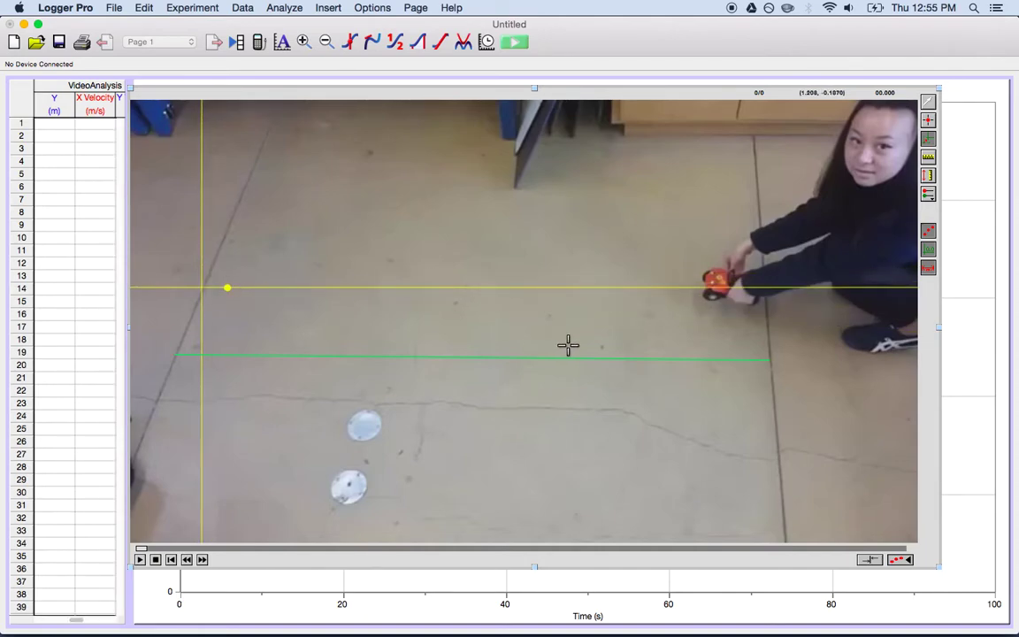
{"action": "left_click", "coordinate": [928, 104]}
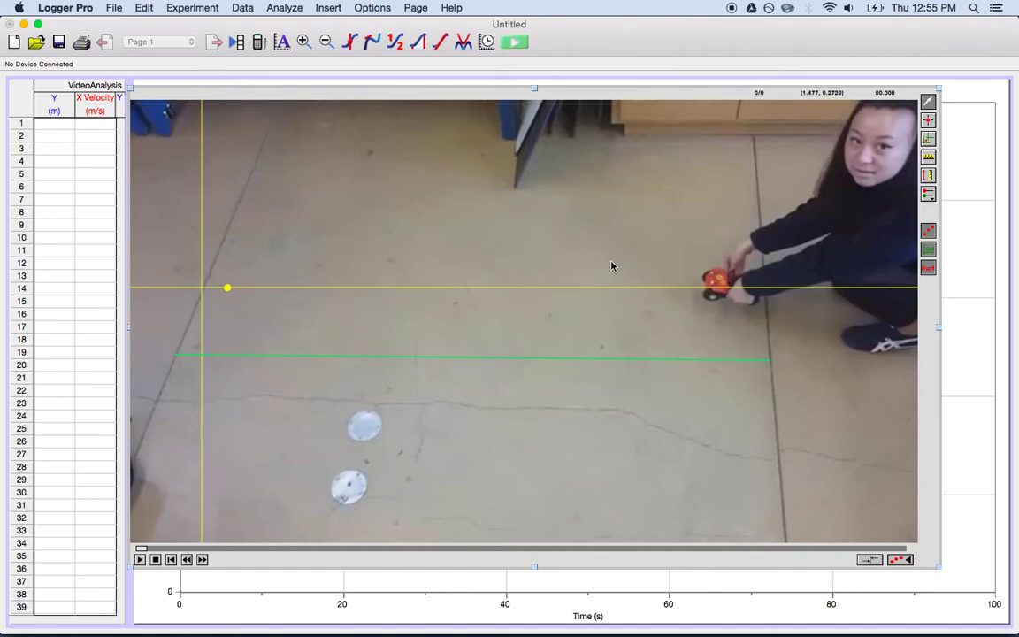
Step: Mark the first three tracking points on the front of the car, starting at frame 45 as it is released
{"action": "left_click", "coordinate": [930, 123]}
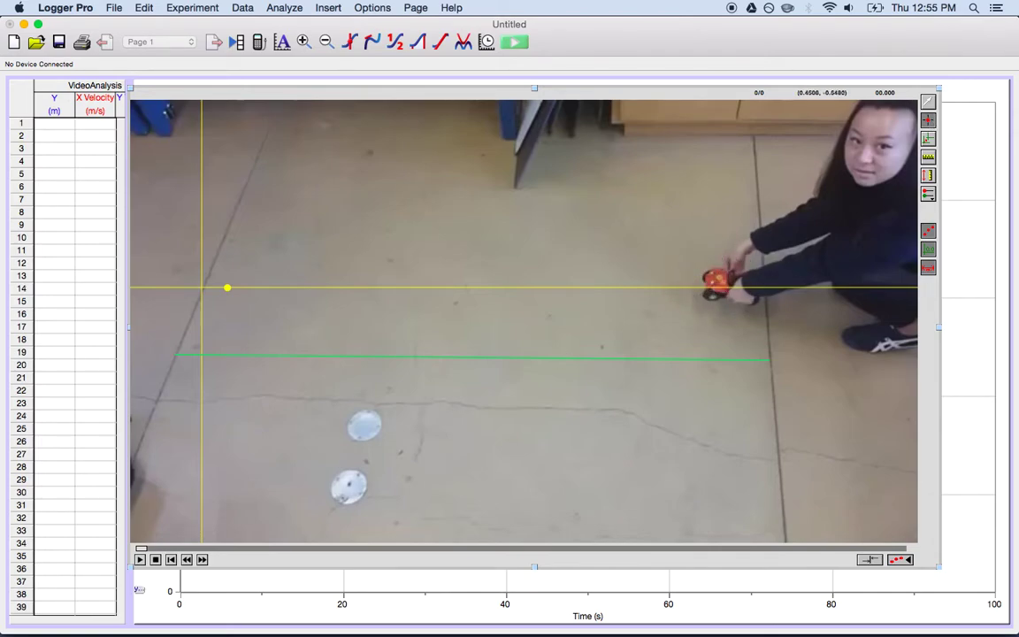
{"action": "left_click_drag", "start_coordinate": [144, 550], "coordinate": [366, 561]}
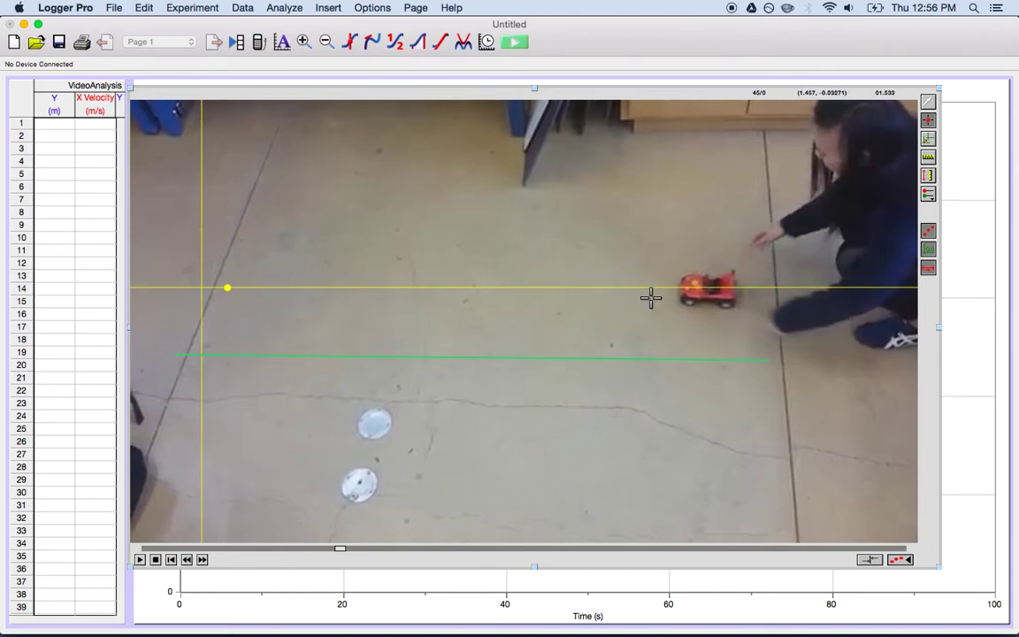
{"action": "left_click", "coordinate": [696, 283]}
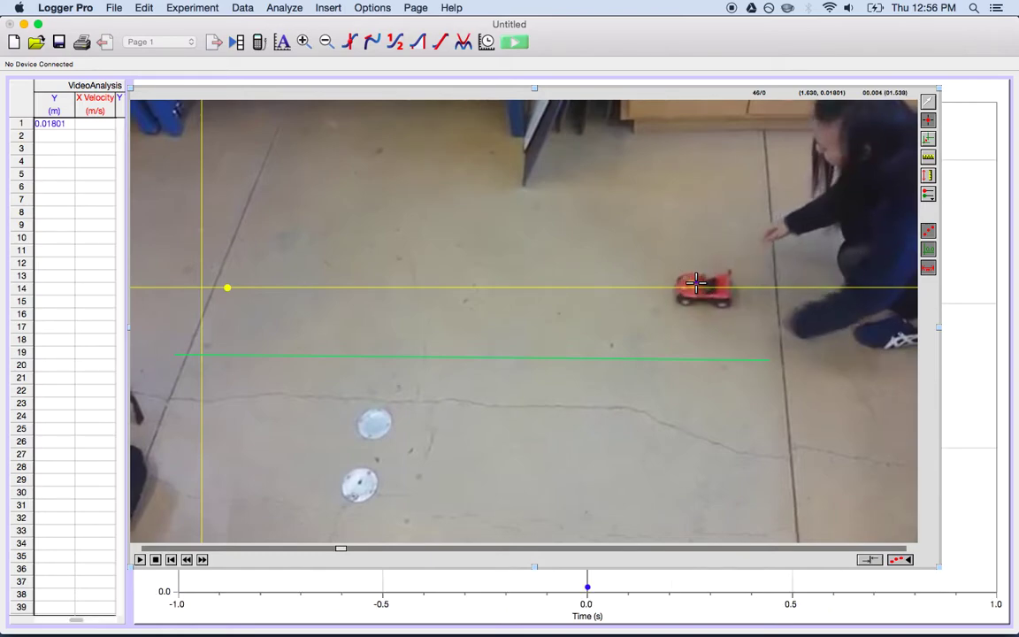
{"action": "left_click", "coordinate": [933, 231]}
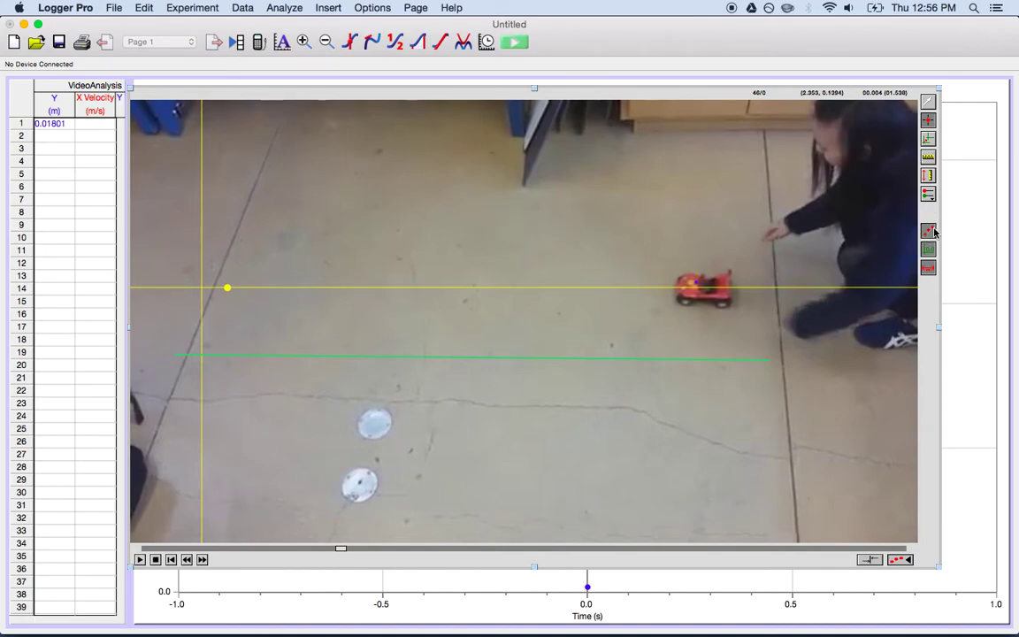
{"action": "left_click", "coordinate": [690, 281]}
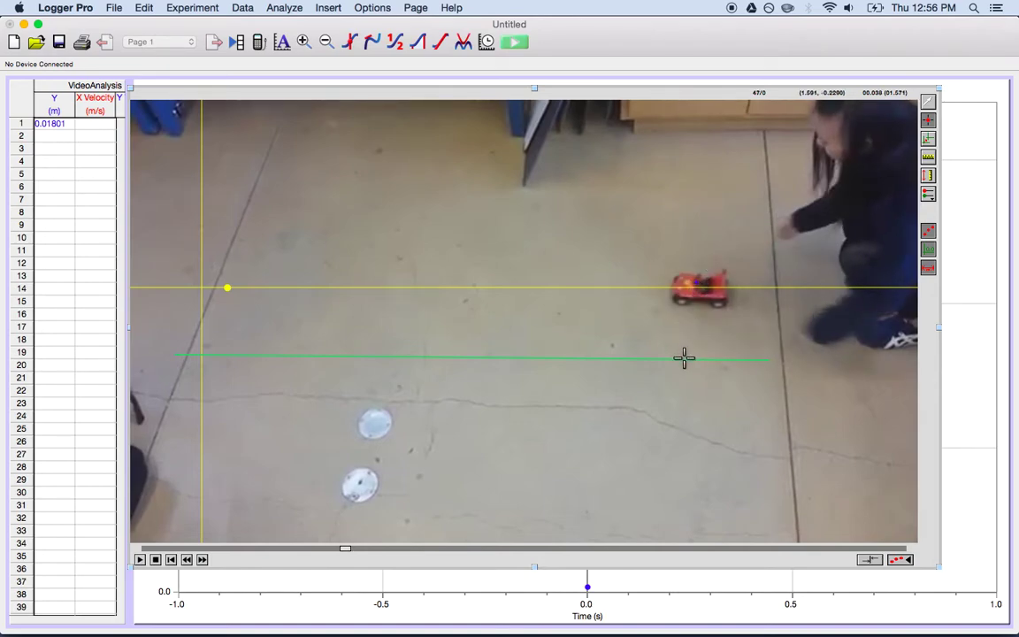
{"action": "left_click", "coordinate": [686, 281]}
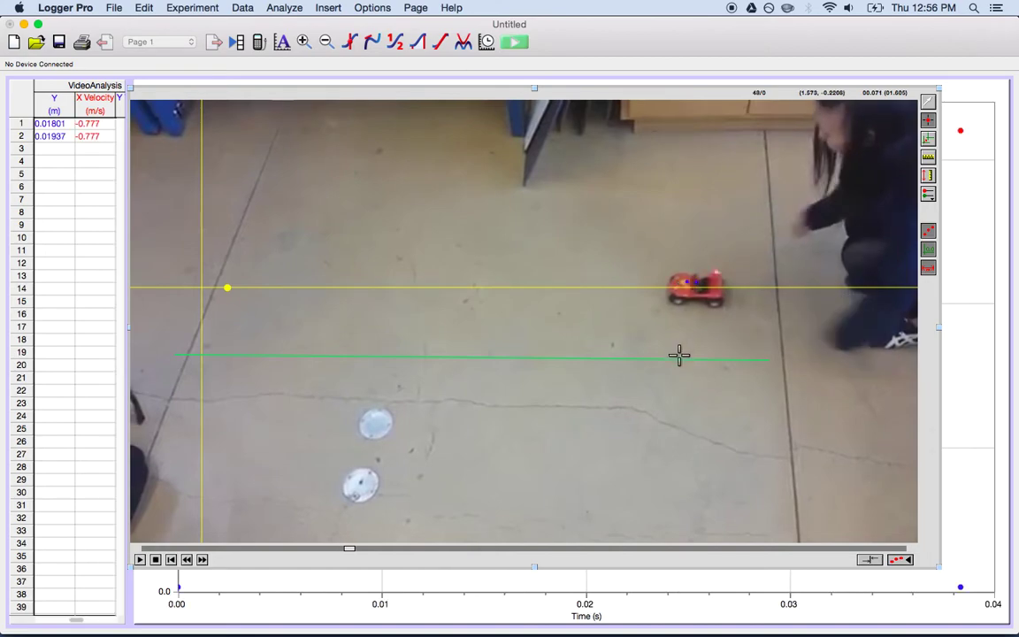
{"action": "left_click", "coordinate": [683, 281]}
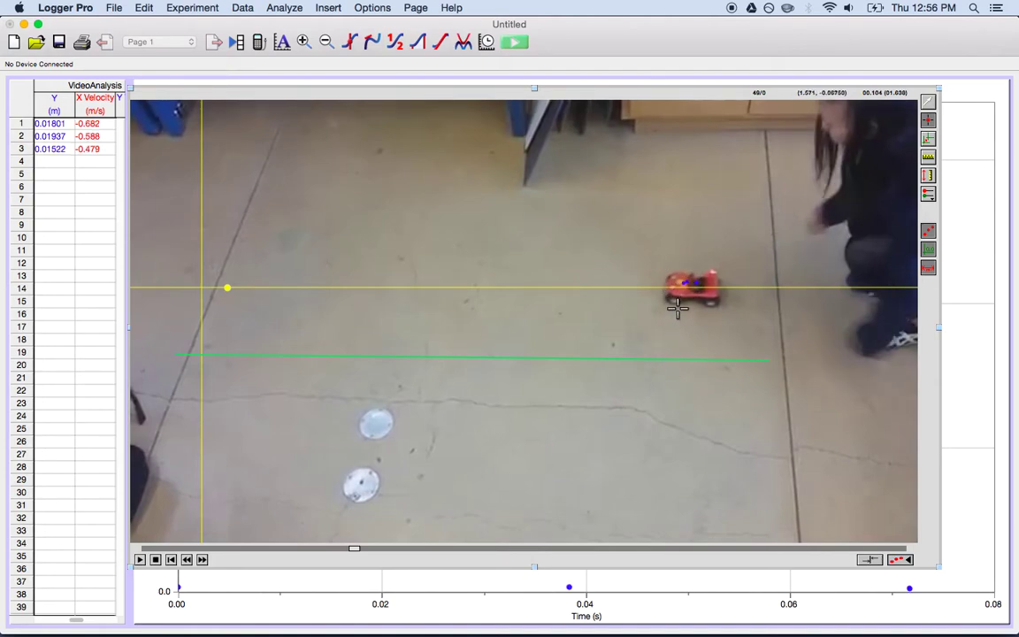
Step: Mark the front of the car at frames 52, 56 and 60, skipping three frames before each point
{"action": "left_click", "coordinate": [202, 560]}
{"action": "left_click", "coordinate": [201, 560]}
{"action": "left_click", "coordinate": [202, 560]}
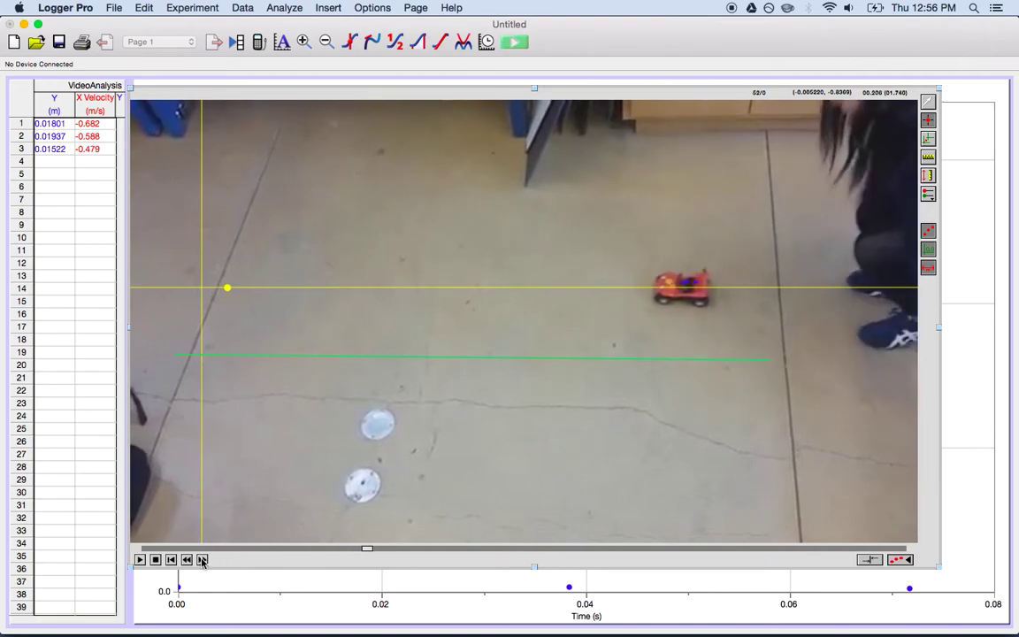
{"action": "left_click", "coordinate": [670, 283]}
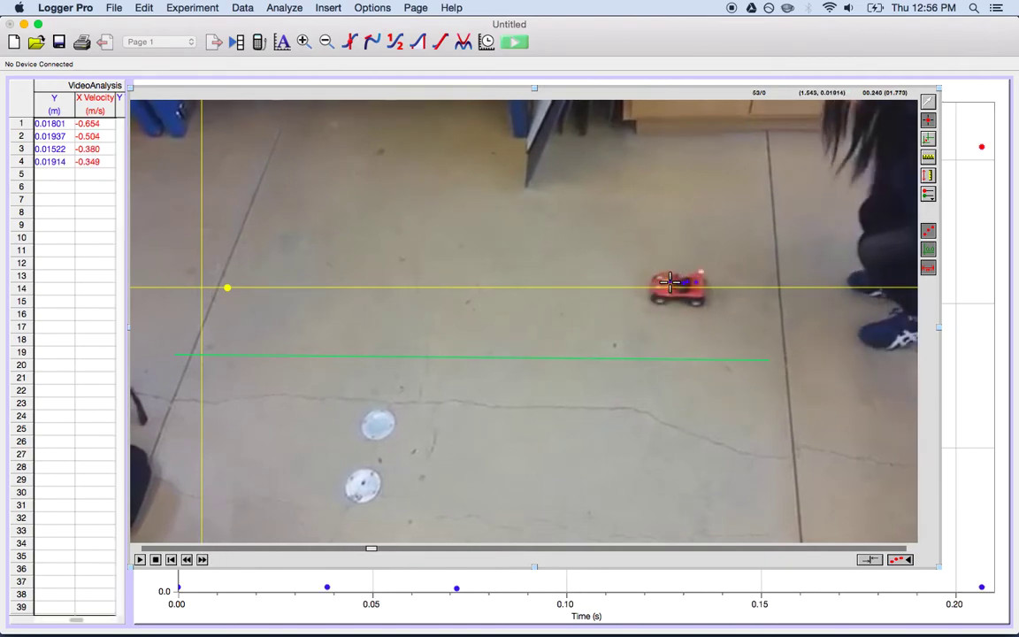
{"action": "left_click", "coordinate": [201, 560]}
{"action": "left_click", "coordinate": [202, 560]}
{"action": "left_click", "coordinate": [201, 560]}
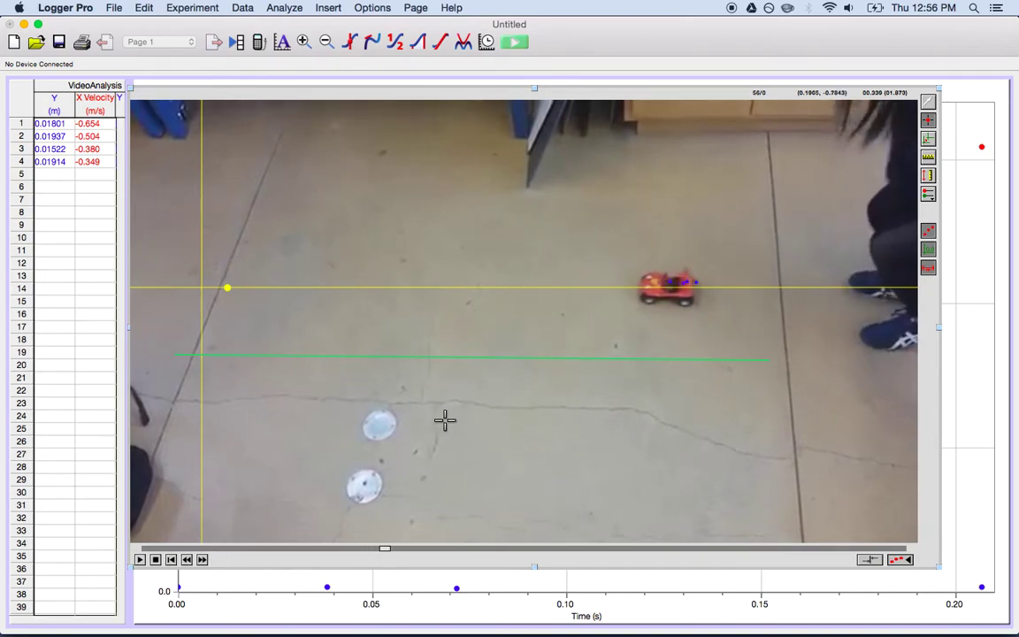
{"action": "left_click", "coordinate": [655, 281]}
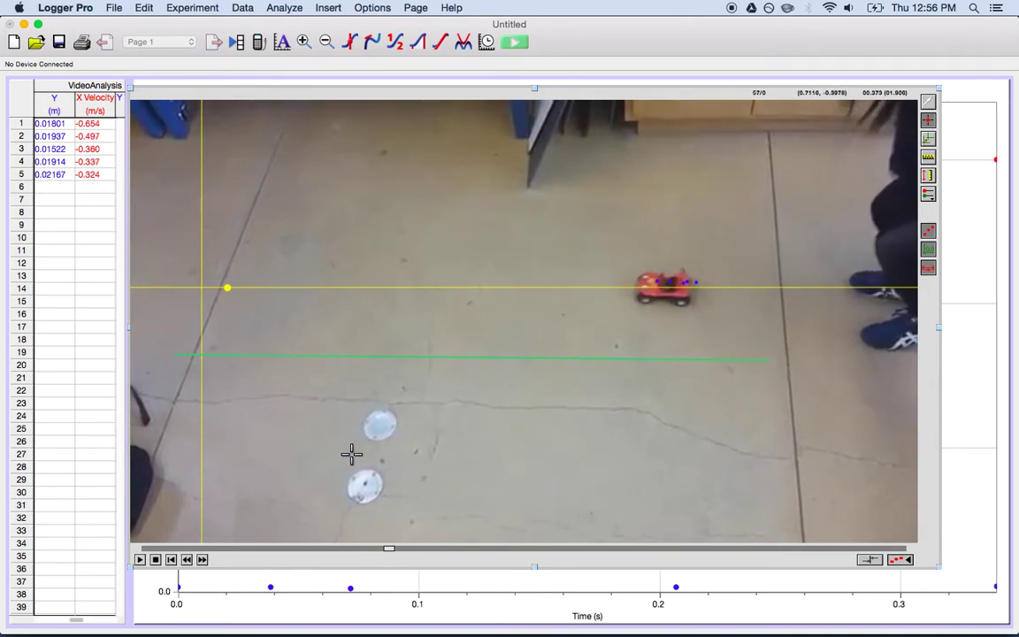
{"action": "left_click", "coordinate": [201, 560]}
{"action": "left_click", "coordinate": [202, 560]}
{"action": "left_click", "coordinate": [202, 559]}
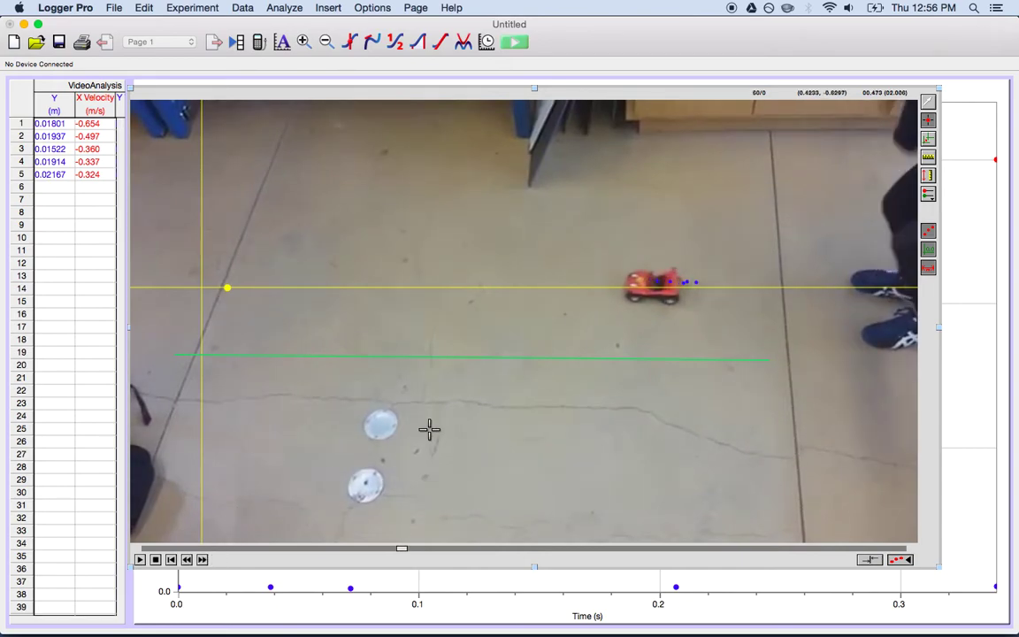
{"action": "left_click", "coordinate": [641, 280]}
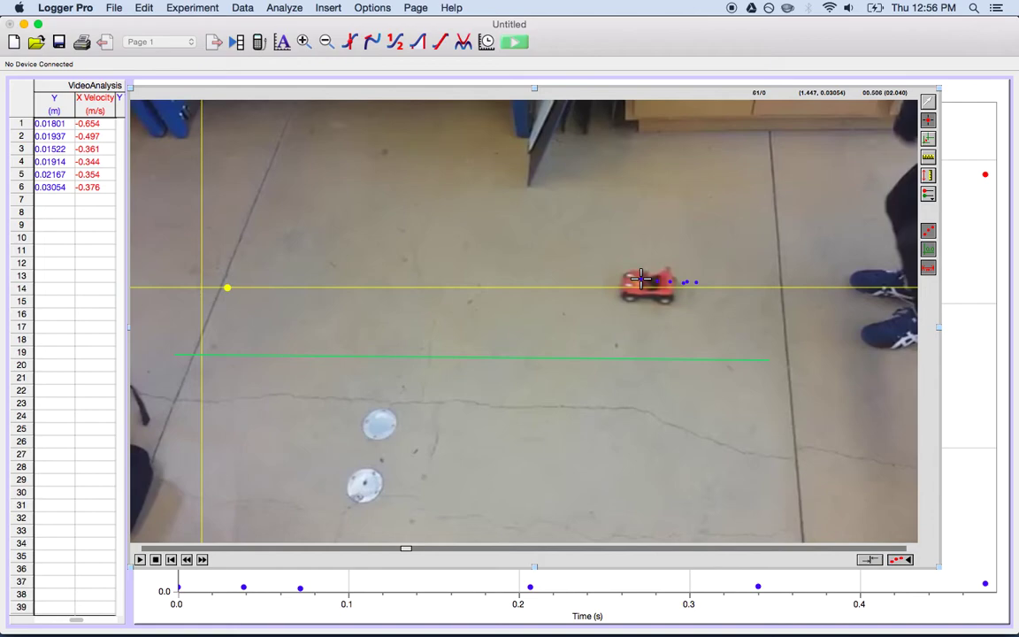
Step: Mark an off-target point on the floor beyond the car's path at frame 61 and check the commands for clearing data
{"action": "left_click", "coordinate": [596, 189]}
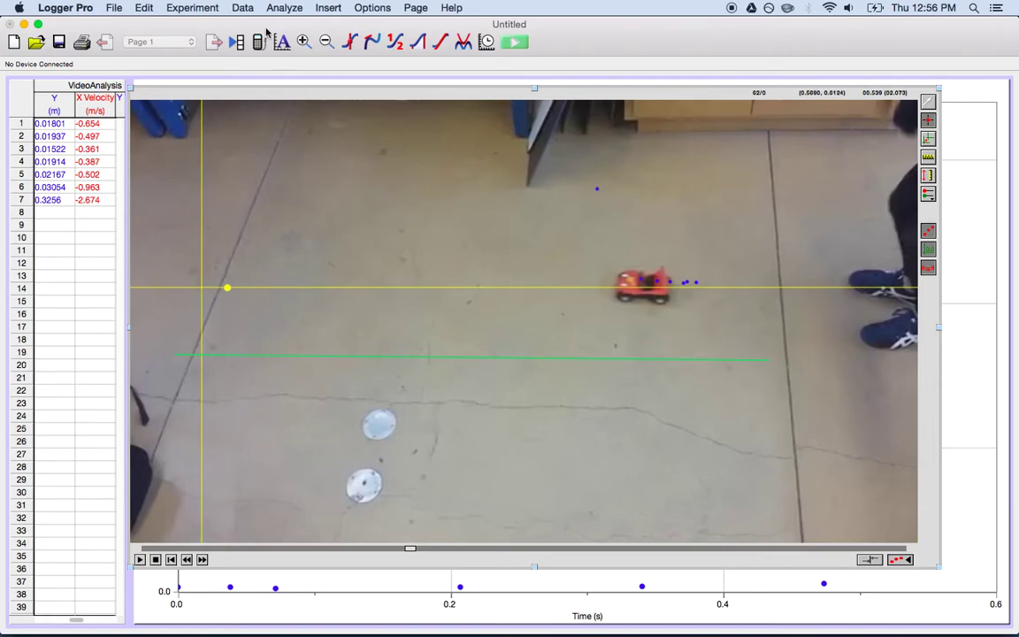
{"action": "left_click", "coordinate": [244, 8]}
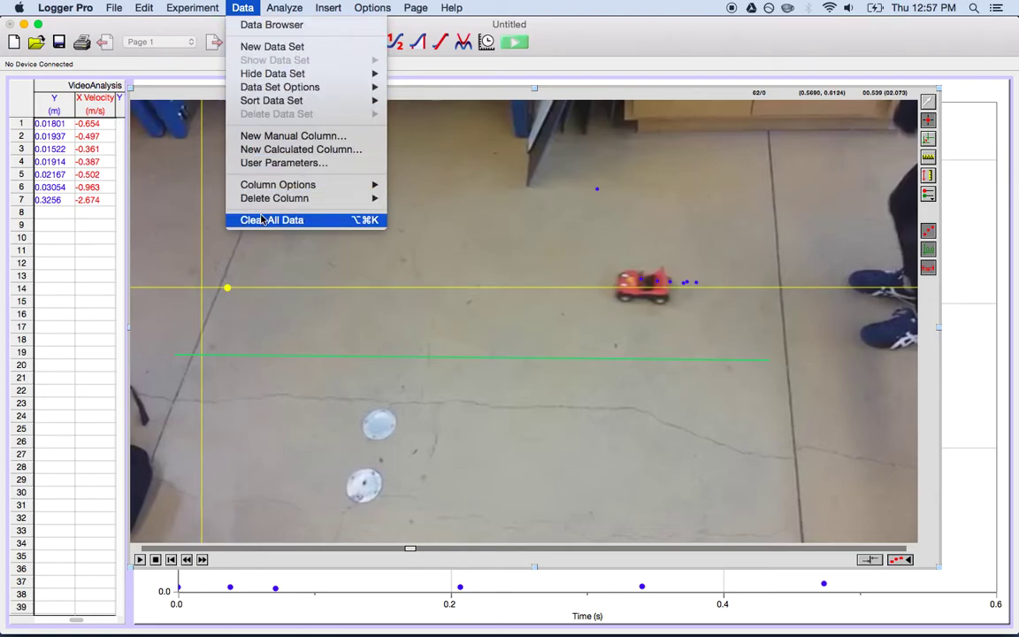
{"action": "mouse_move", "coordinate": [284, 8]}
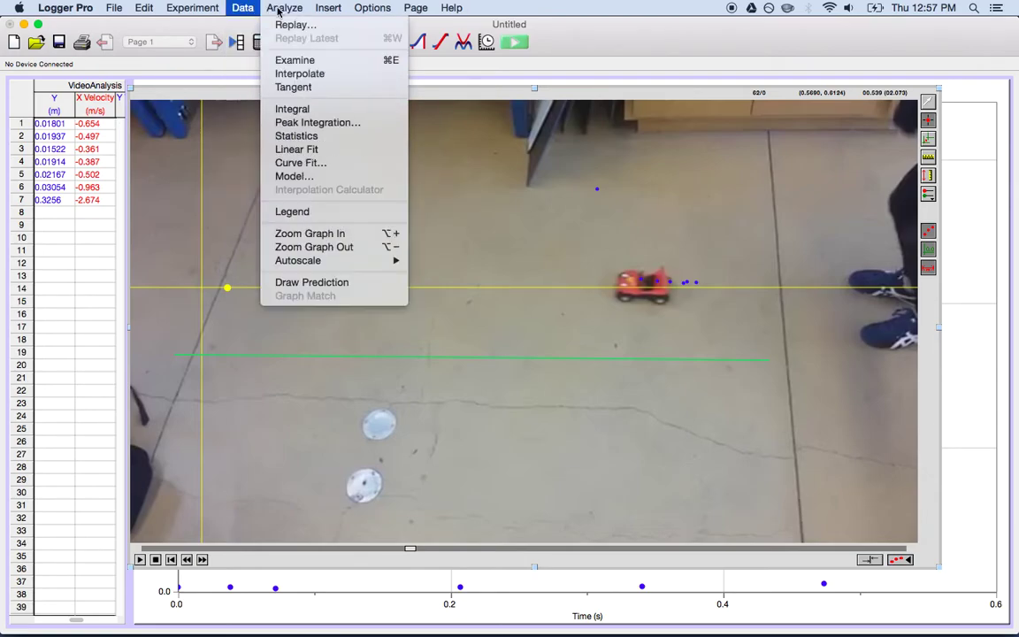
{"action": "left_click", "coordinate": [244, 12]}
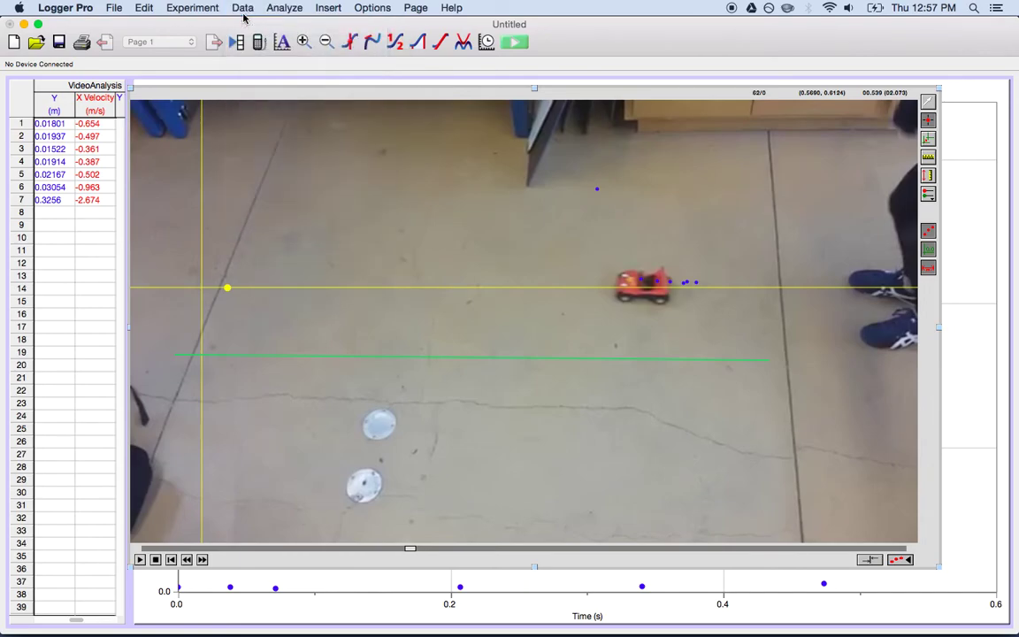
{"action": "left_click", "coordinate": [597, 189]}
Step: Mark the front of the car at frames 65 and 69
{"action": "left_click", "coordinate": [202, 560]}
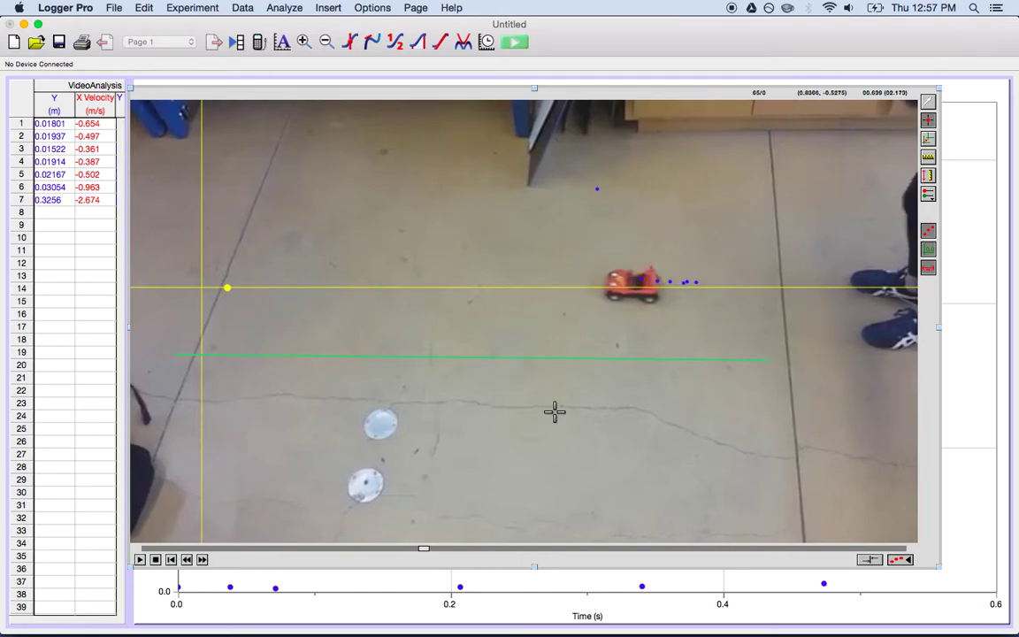
{"action": "left_click", "coordinate": [621, 279]}
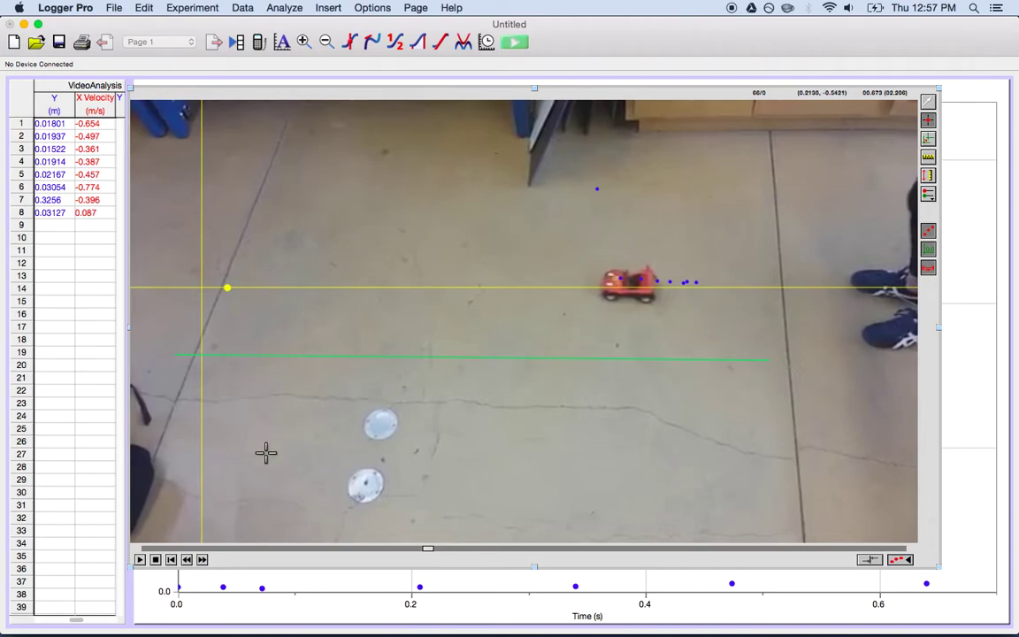
{"action": "left_click", "coordinate": [203, 560]}
{"action": "left_click", "coordinate": [203, 559]}
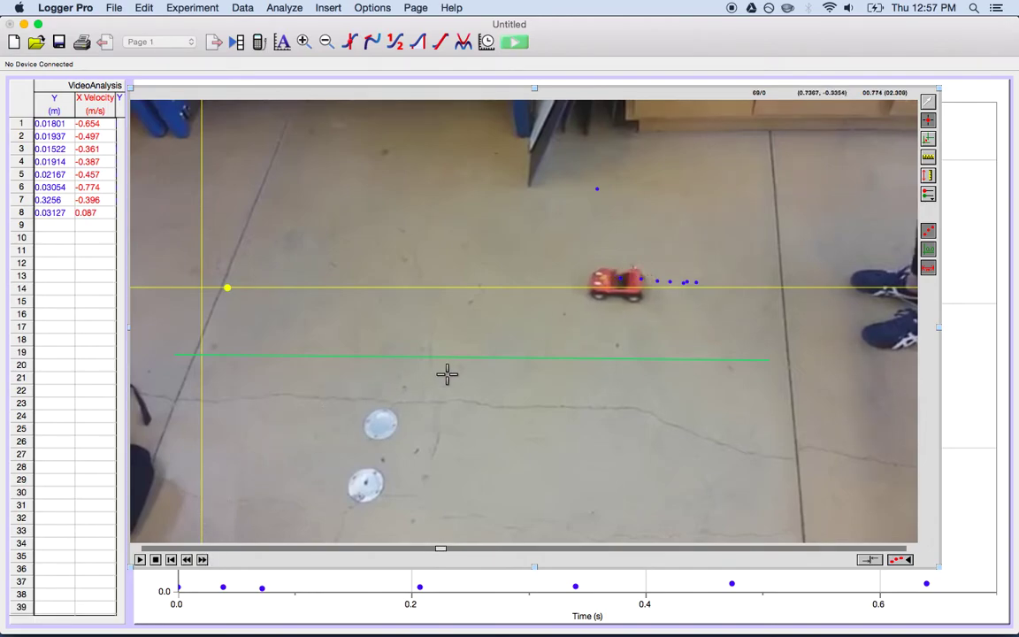
{"action": "left_click", "coordinate": [602, 280]}
Step: Mark the front of the car at frames 73 and 77, skipping three frames before each point
{"action": "left_click", "coordinate": [202, 560]}
{"action": "left_click", "coordinate": [202, 560]}
{"action": "left_click", "coordinate": [203, 559]}
{"action": "left_click", "coordinate": [589, 278]}
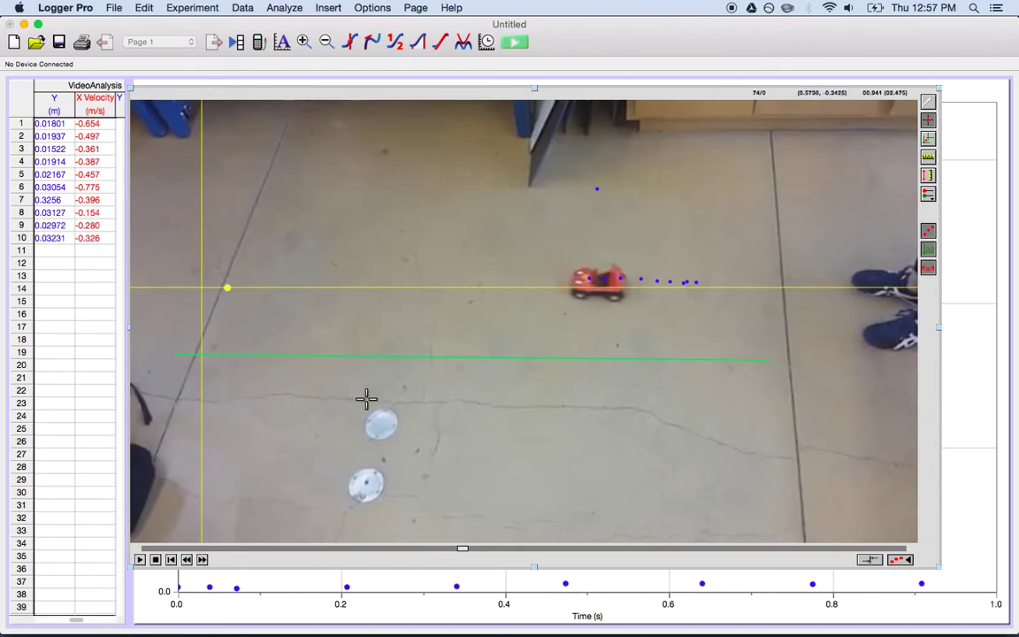
{"action": "left_click", "coordinate": [203, 560]}
{"action": "left_click", "coordinate": [202, 560]}
{"action": "left_click", "coordinate": [202, 560]}
{"action": "left_click", "coordinate": [573, 279]}
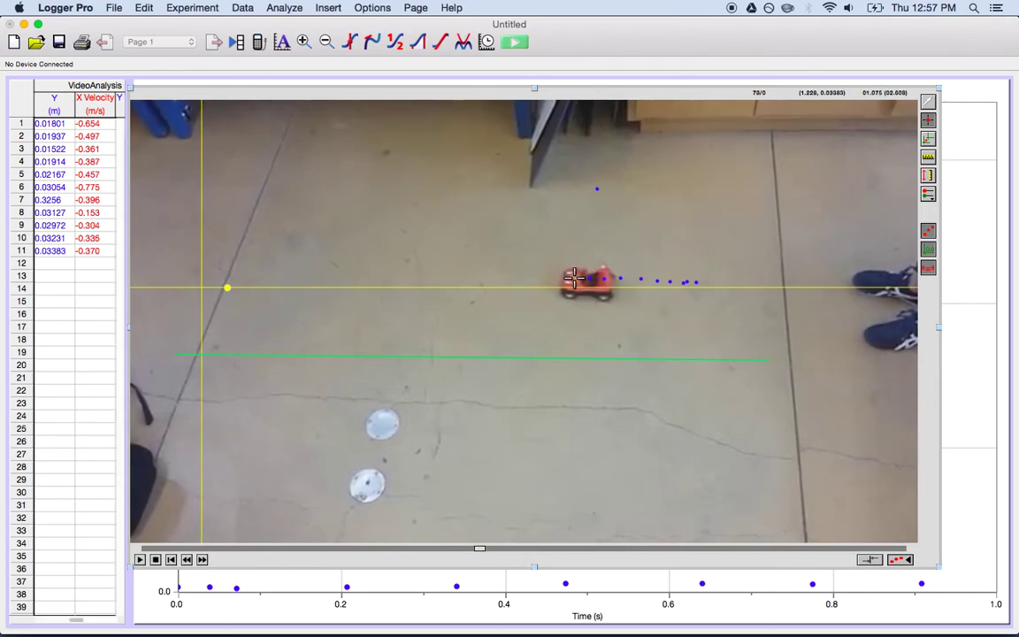
Step: Mark the front of the car at frames 81 and 85, skipping three frames before each point
{"action": "left_click", "coordinate": [203, 560]}
{"action": "left_click", "coordinate": [203, 560]}
{"action": "left_click", "coordinate": [203, 559]}
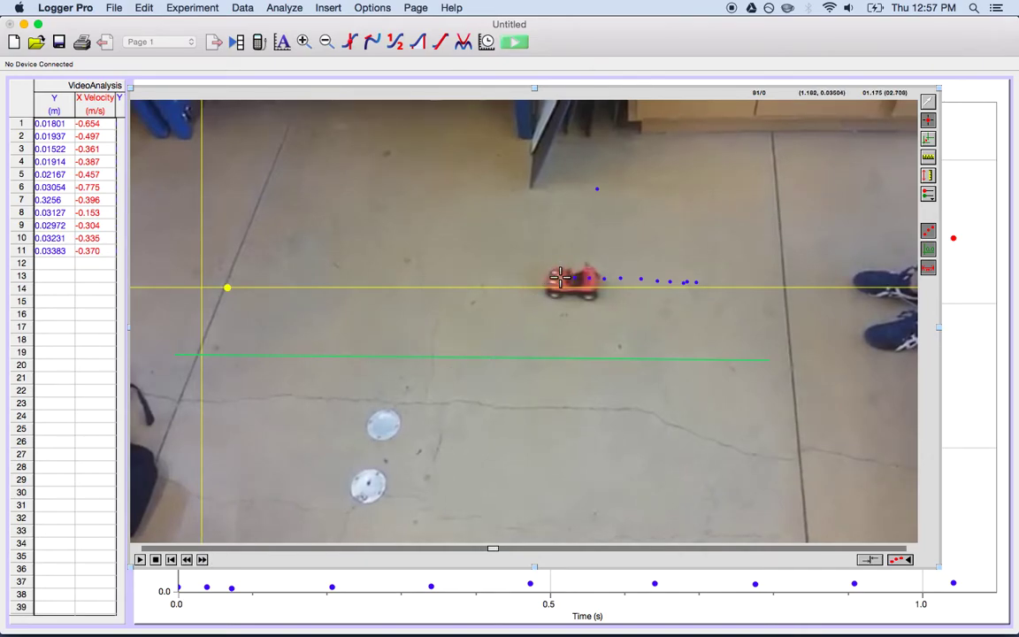
{"action": "left_click", "coordinate": [560, 270]}
{"action": "left_click", "coordinate": [202, 559]}
{"action": "left_click", "coordinate": [202, 560]}
{"action": "left_click", "coordinate": [203, 559]}
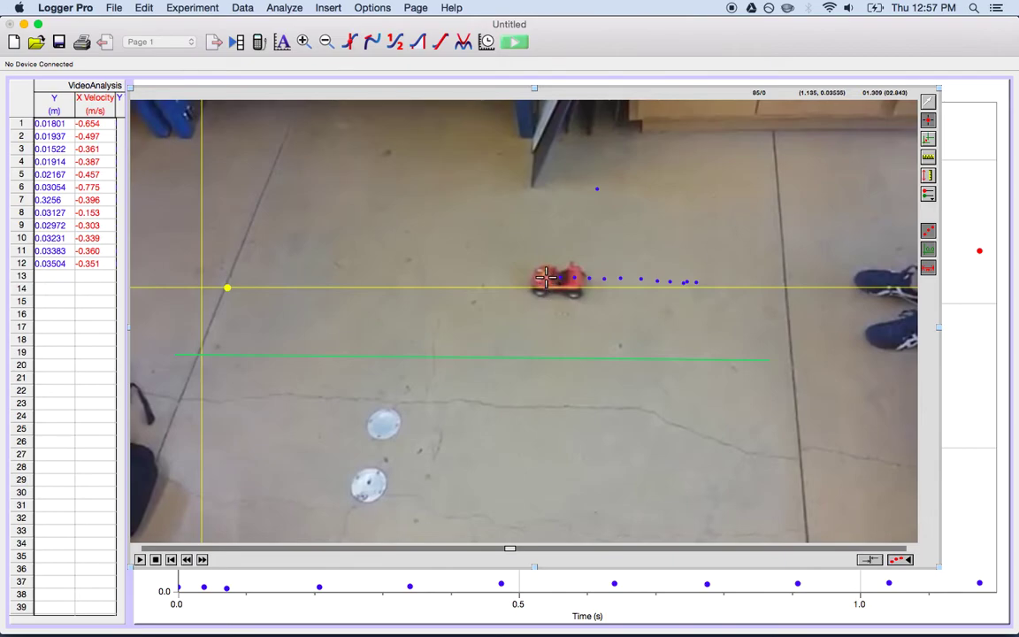
{"action": "left_click", "coordinate": [546, 277]}
Step: Mark the front of the car at frames 89 and 93, skipping three frames before each point
{"action": "left_click", "coordinate": [202, 560]}
{"action": "left_click", "coordinate": [203, 560]}
{"action": "left_click", "coordinate": [202, 559]}
{"action": "left_click", "coordinate": [202, 560]}
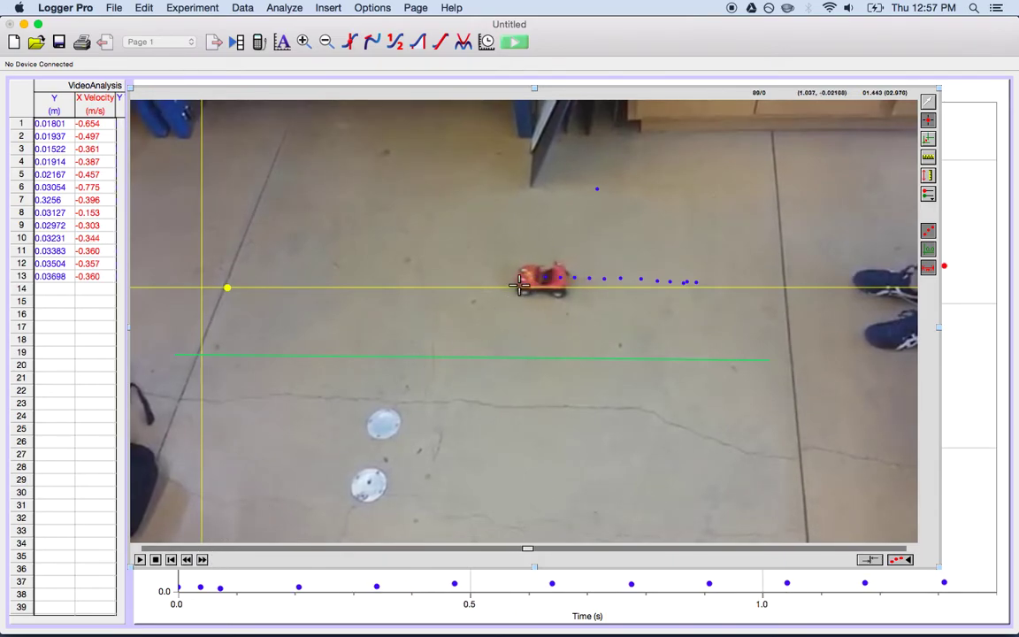
{"action": "left_click", "coordinate": [528, 273]}
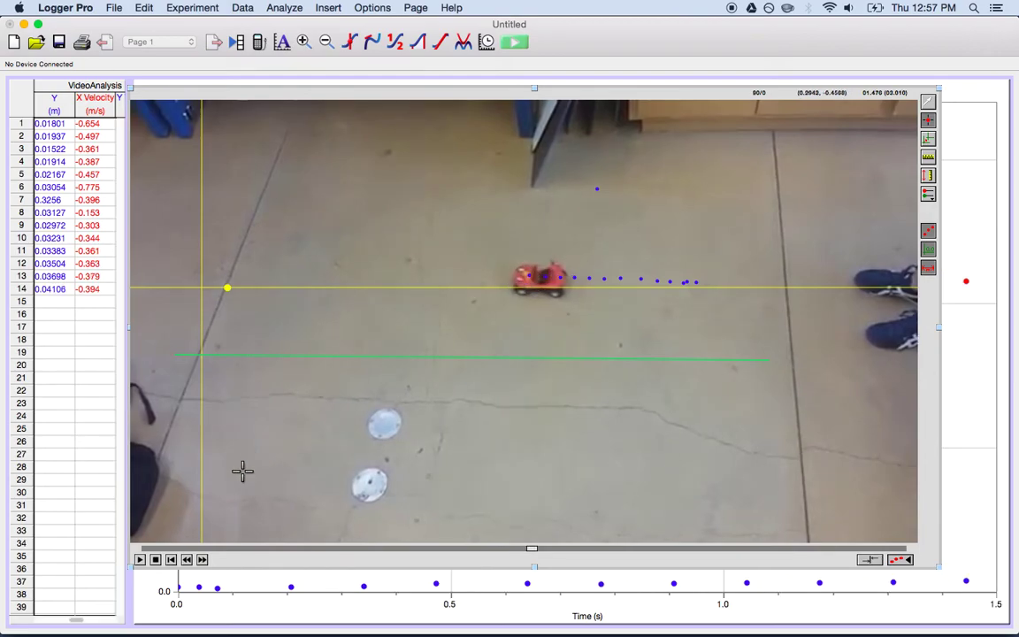
{"action": "left_click", "coordinate": [202, 560]}
{"action": "left_click", "coordinate": [202, 559]}
{"action": "left_click", "coordinate": [203, 560]}
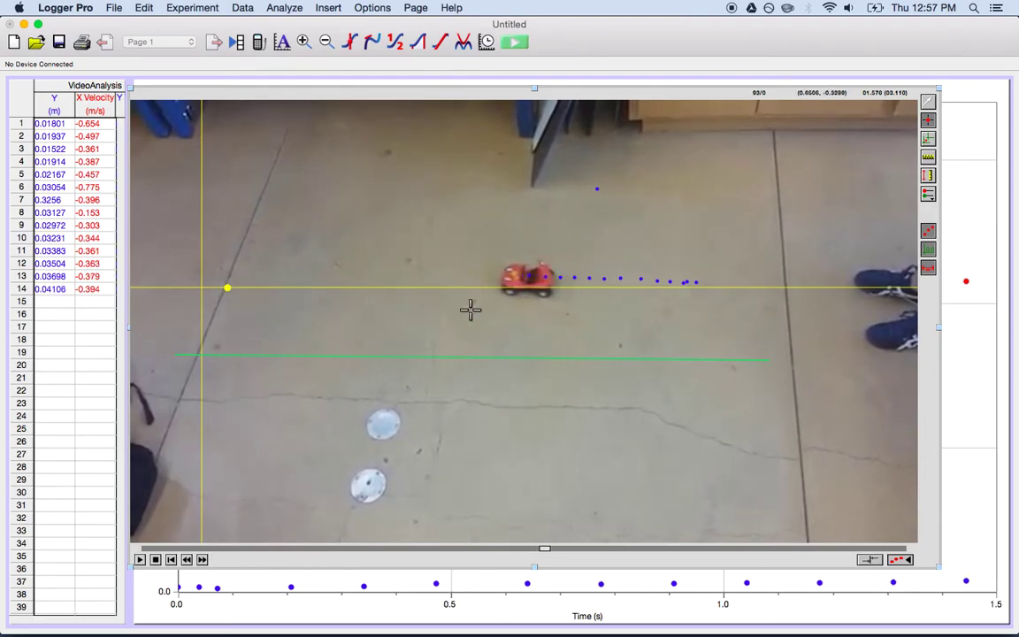
{"action": "left_click", "coordinate": [512, 275]}
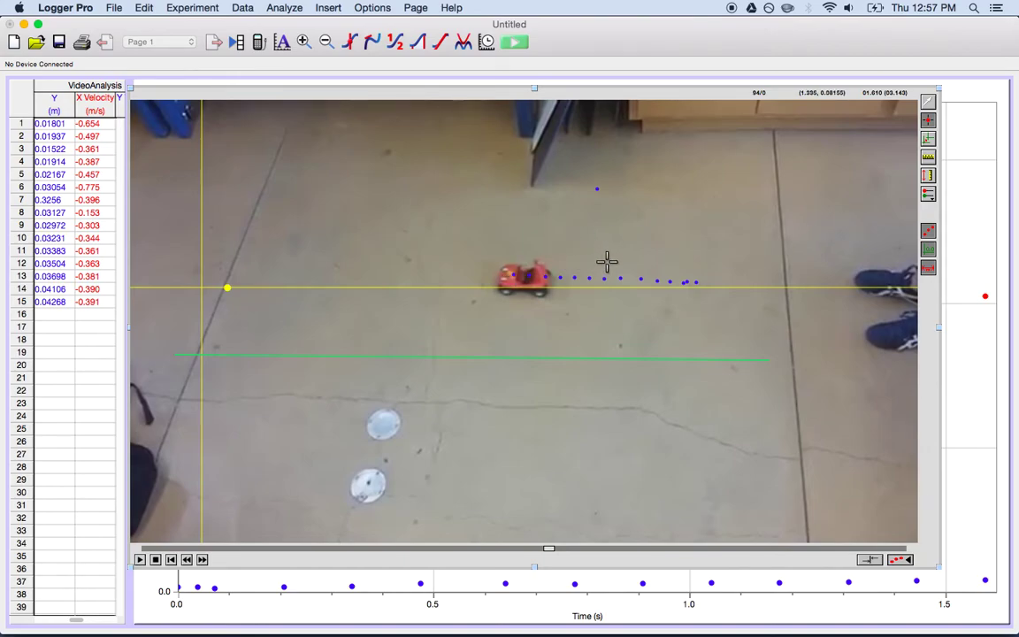
Step: Add a second point series and make Point Series X 2:Y 2 the active series
{"action": "left_click", "coordinate": [928, 194]}
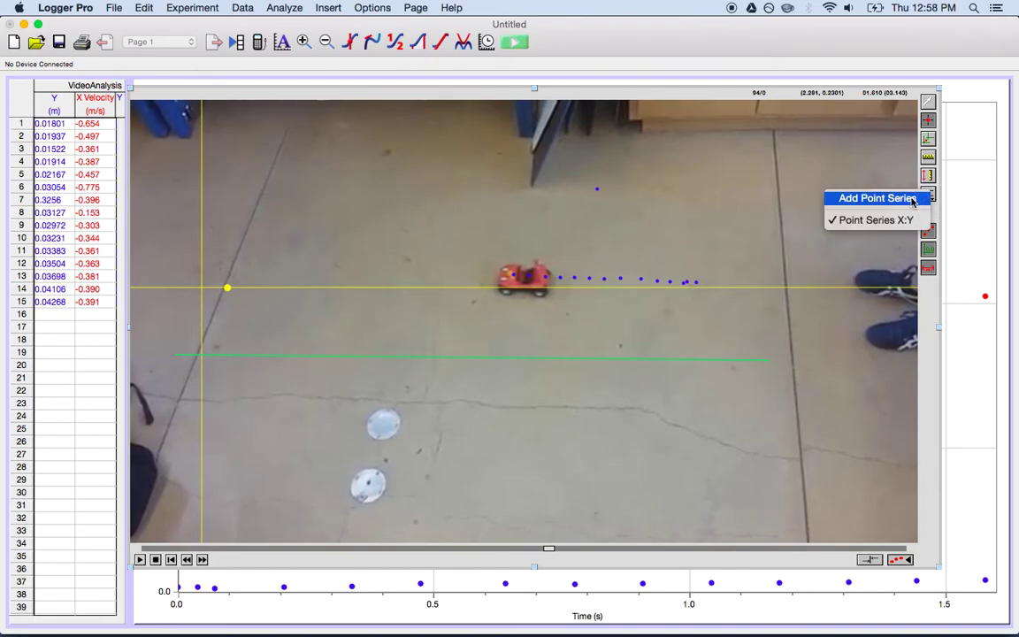
{"action": "left_click", "coordinate": [911, 202]}
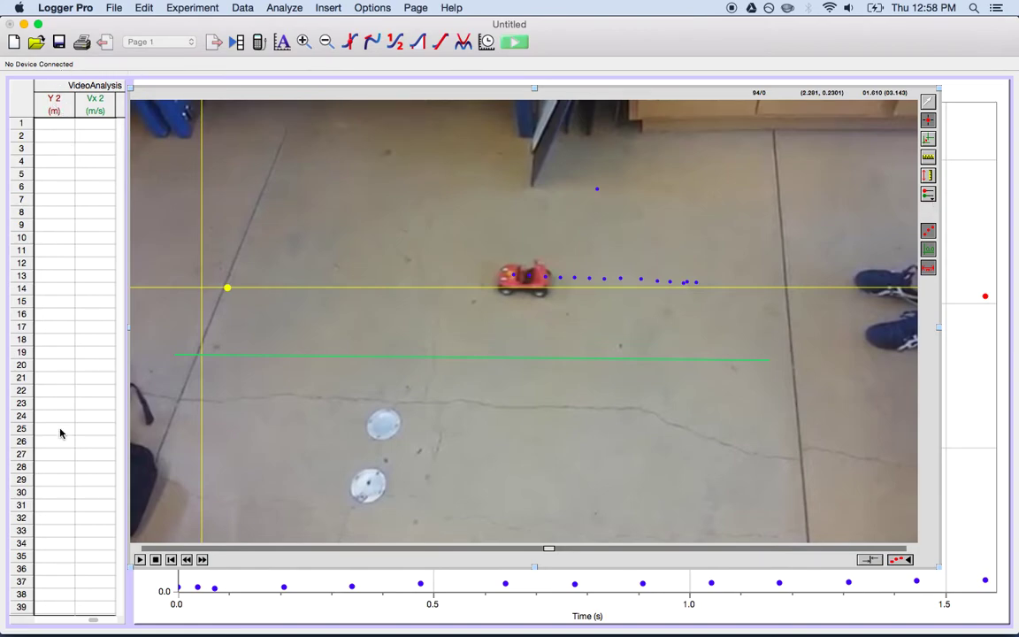
{"action": "left_click", "coordinate": [930, 195]}
{"action": "left_click", "coordinate": [877, 233]}
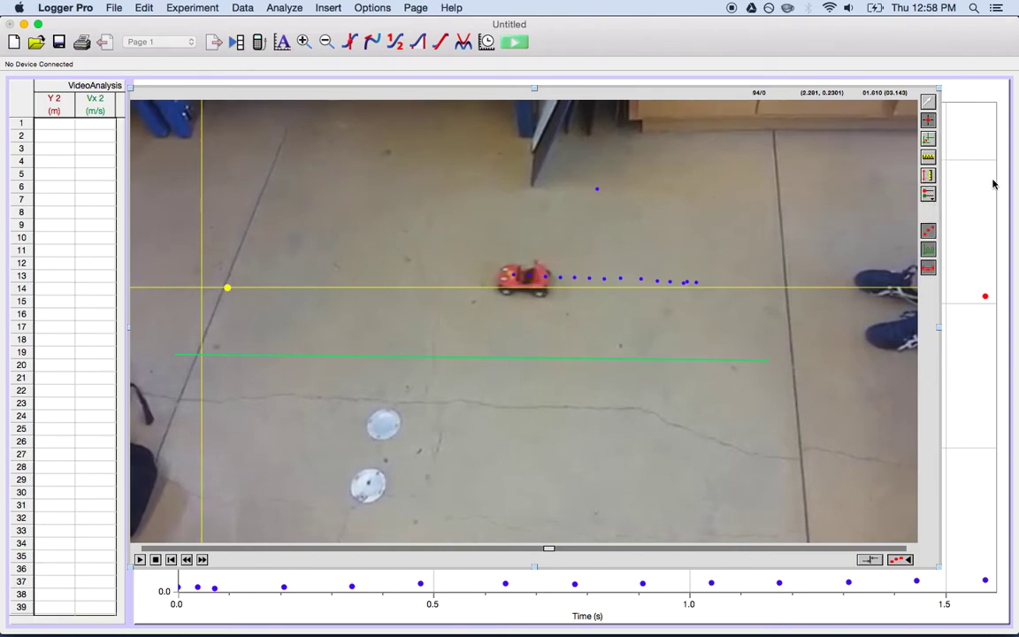
{"action": "left_click", "coordinate": [929, 194]}
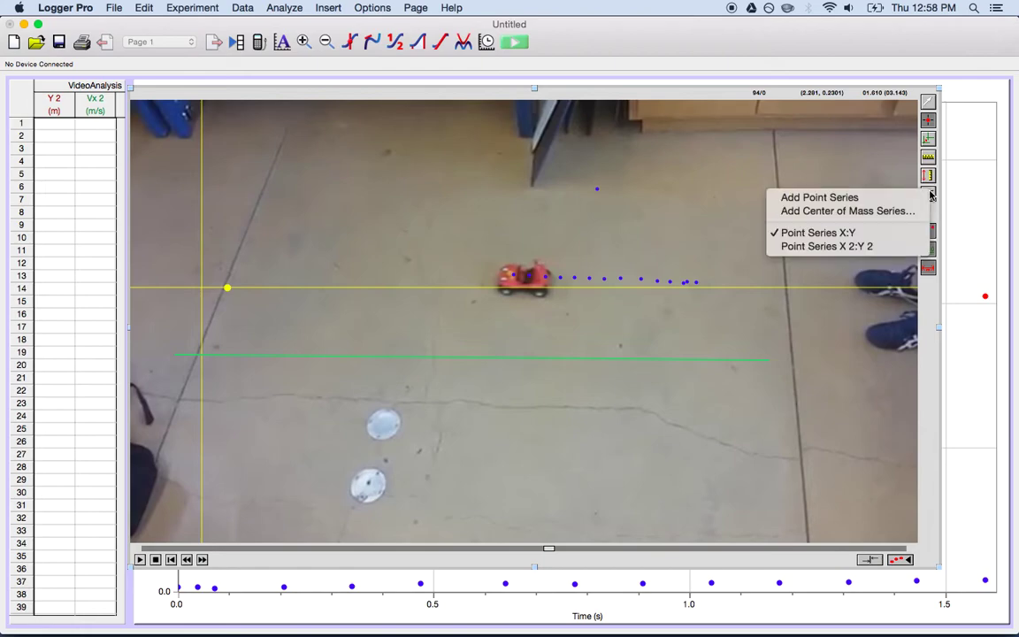
{"action": "left_click", "coordinate": [882, 246]}
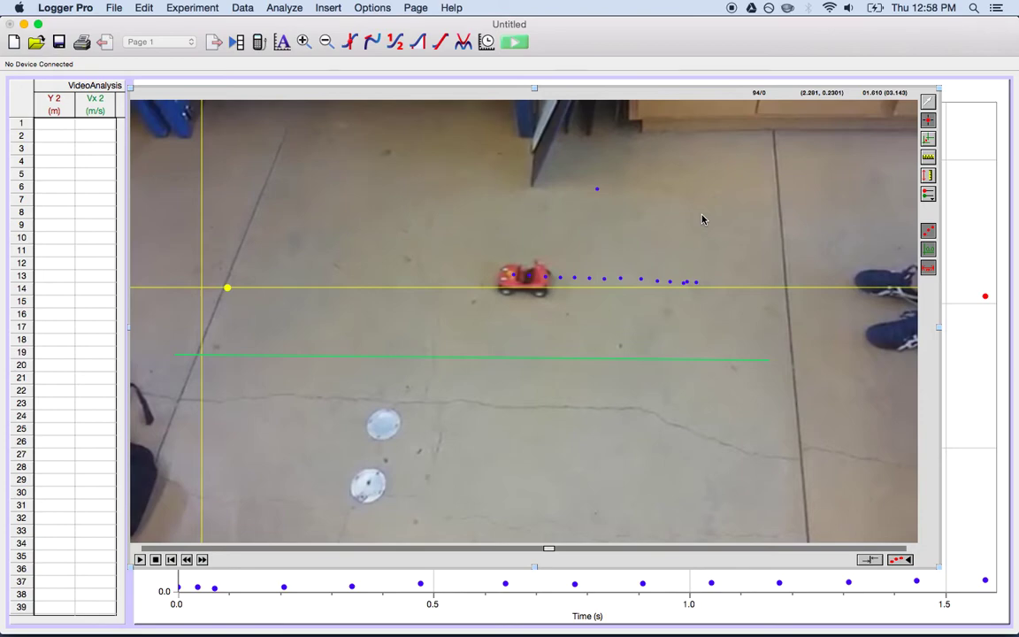
Step: Rewind the movie to frame 42 and mark the white floor disc nearer the car's path at frames 42 and 47
{"action": "left_click_drag", "start_coordinate": [551, 548], "coordinate": [325, 542]}
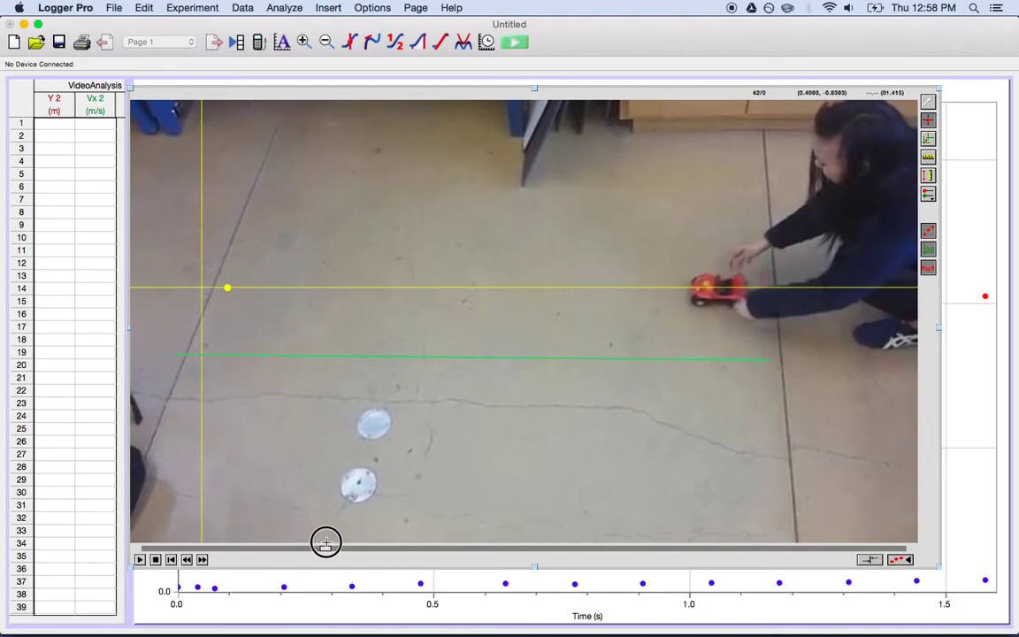
{"action": "left_click", "coordinate": [373, 423]}
{"action": "left_click", "coordinate": [202, 559]}
{"action": "left_click", "coordinate": [202, 559]}
{"action": "left_click", "coordinate": [201, 559]}
{"action": "left_click", "coordinate": [202, 559]}
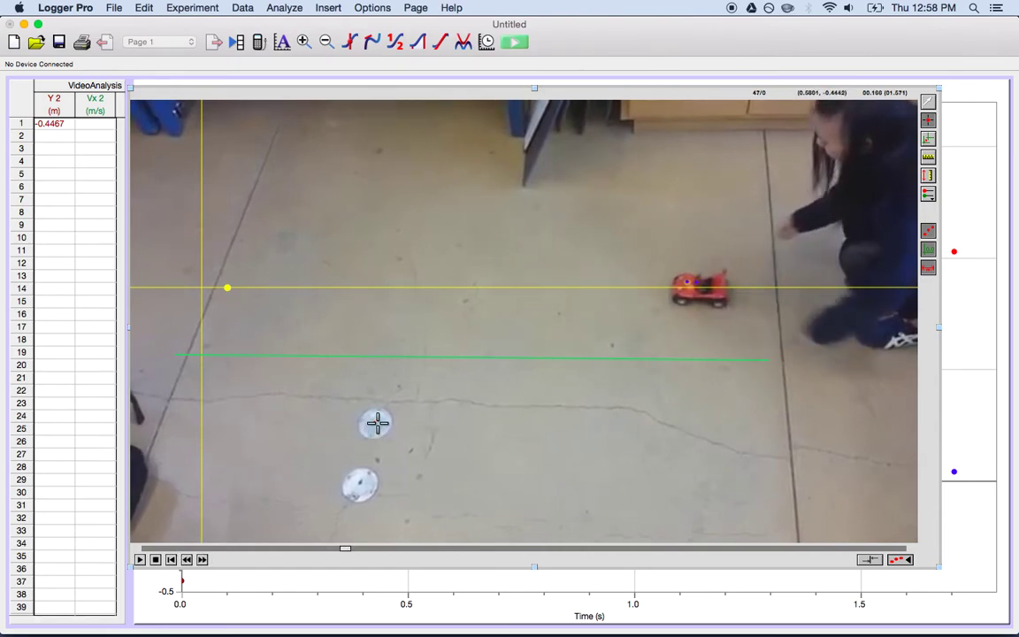
{"action": "left_click", "coordinate": [374, 424]}
Step: Mark the same white floor disc in the second point series at frames 53 and 61
{"action": "left_click", "coordinate": [202, 558]}
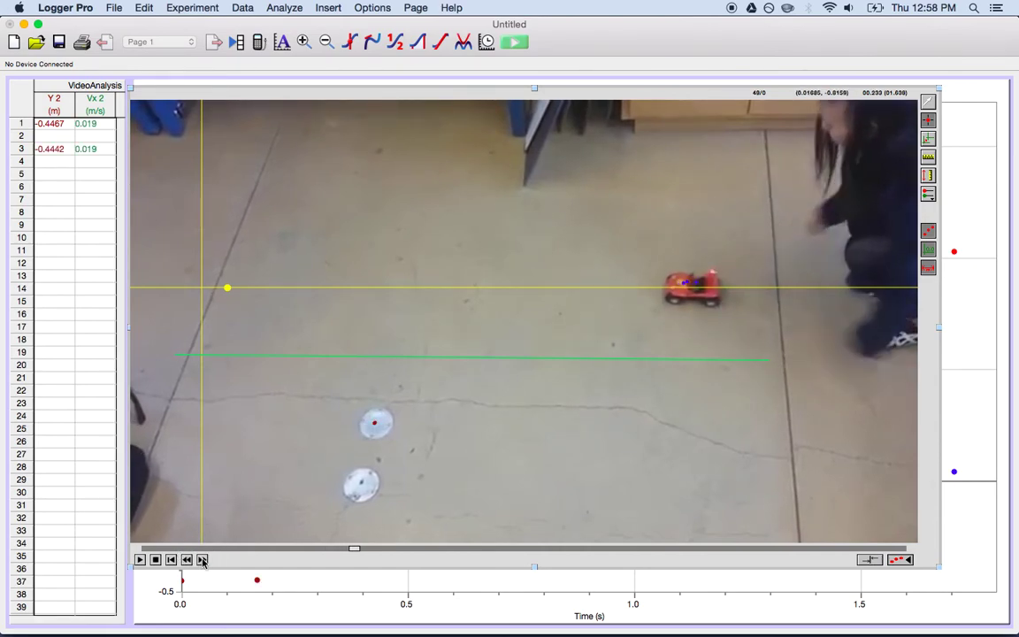
{"action": "left_click", "coordinate": [201, 559]}
{"action": "left_click", "coordinate": [202, 559]}
{"action": "left_click", "coordinate": [202, 559]}
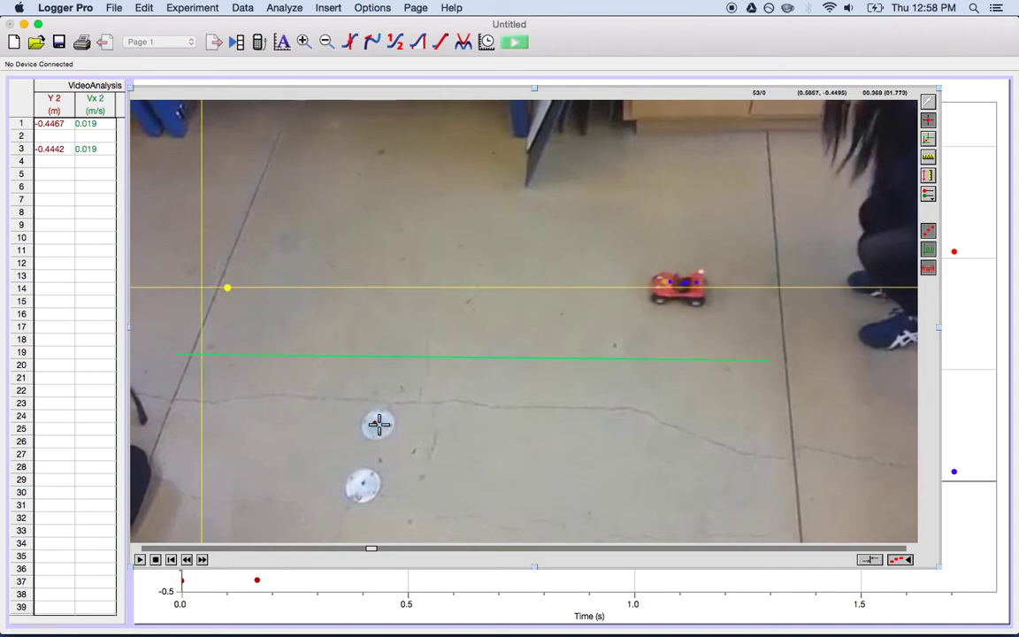
{"action": "left_click", "coordinate": [377, 423]}
{"action": "left_click", "coordinate": [201, 559]}
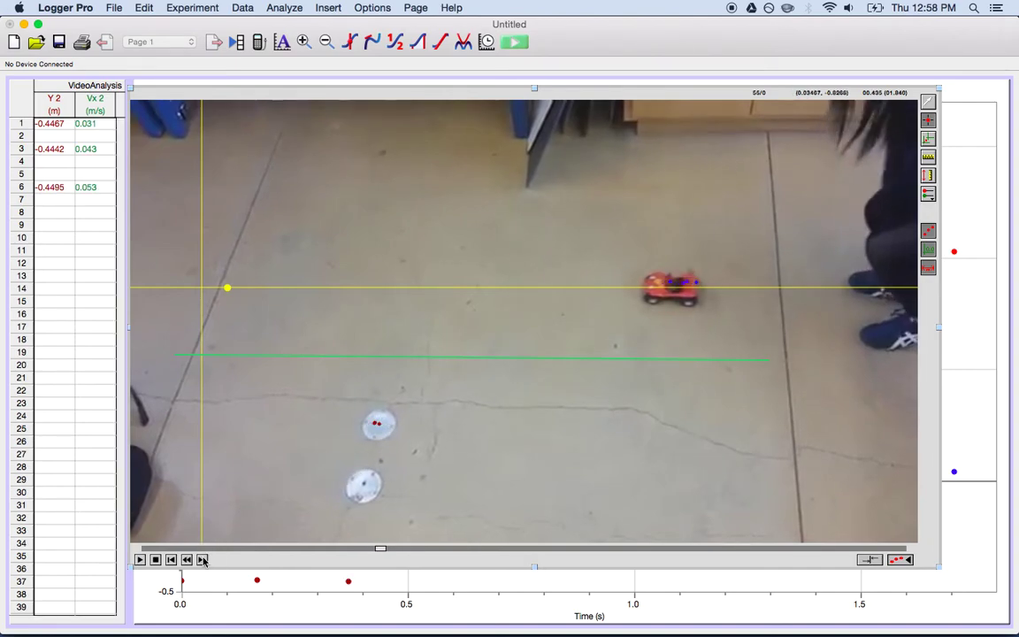
{"action": "left_click", "coordinate": [202, 559]}
{"action": "left_click", "coordinate": [202, 559]}
{"action": "left_click", "coordinate": [202, 558]}
{"action": "left_click", "coordinate": [201, 559]}
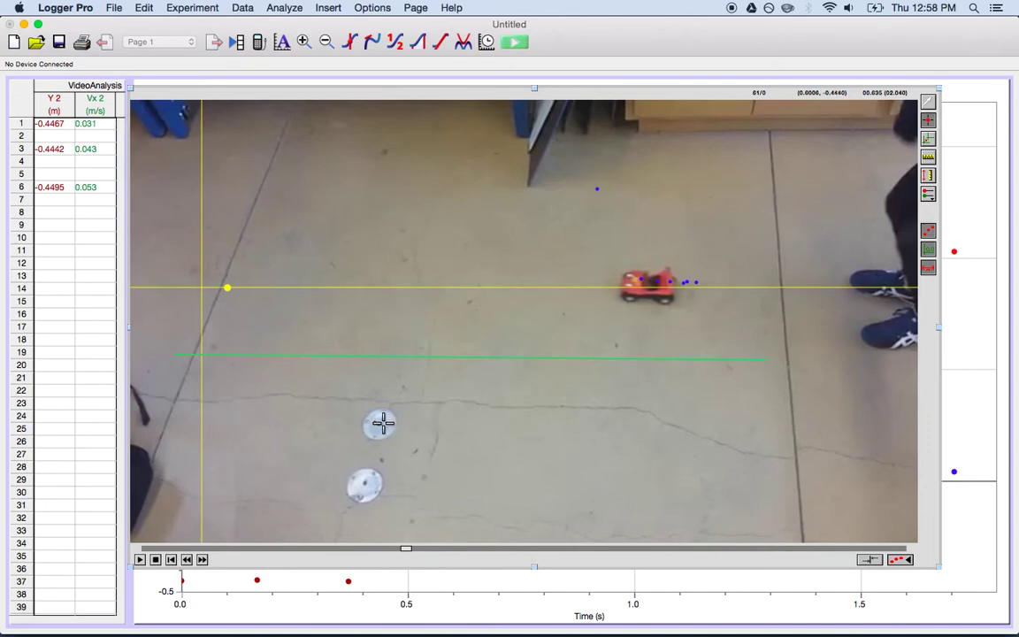
{"action": "left_click", "coordinate": [380, 424]}
Step: Advance the movie to frame 66 and mark the white floor disc there in the second point series
{"action": "left_click", "coordinate": [202, 559]}
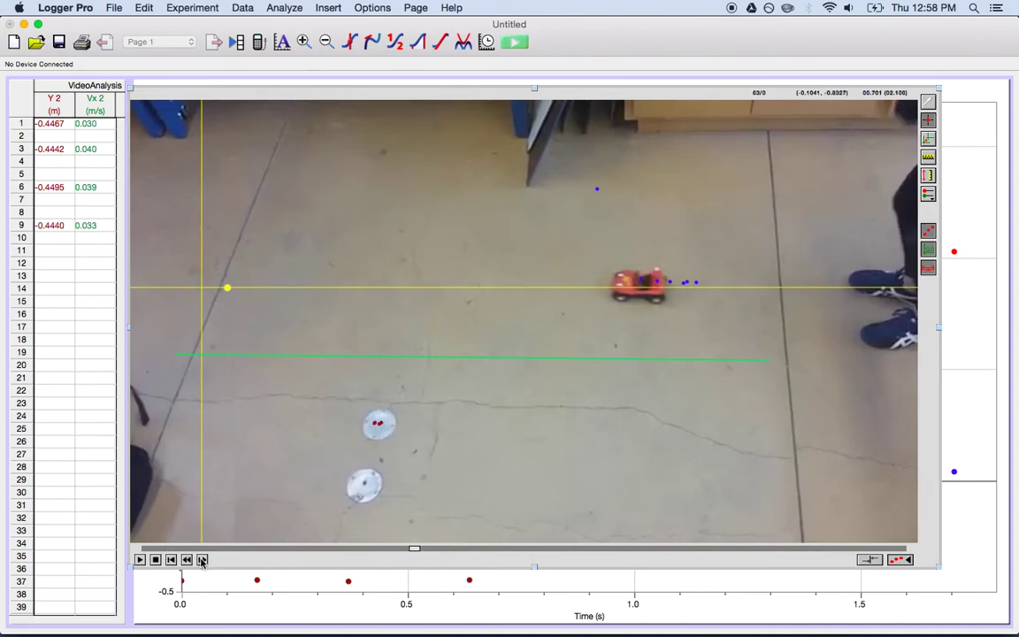
{"action": "left_click", "coordinate": [202, 559]}
{"action": "left_click", "coordinate": [201, 558]}
{"action": "left_click", "coordinate": [202, 559]}
{"action": "left_click", "coordinate": [201, 559]}
{"action": "left_click", "coordinate": [380, 423]}
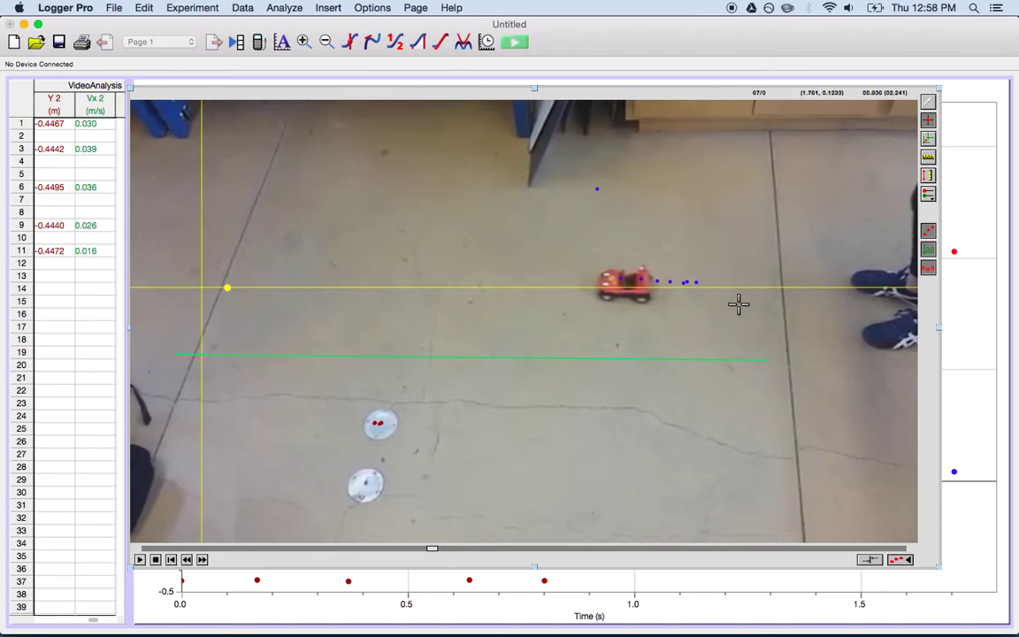
Step: Shrink the graph in front of the movie and auto-arrange the movie, data table and graph on the page
{"action": "left_click", "coordinate": [962, 158]}
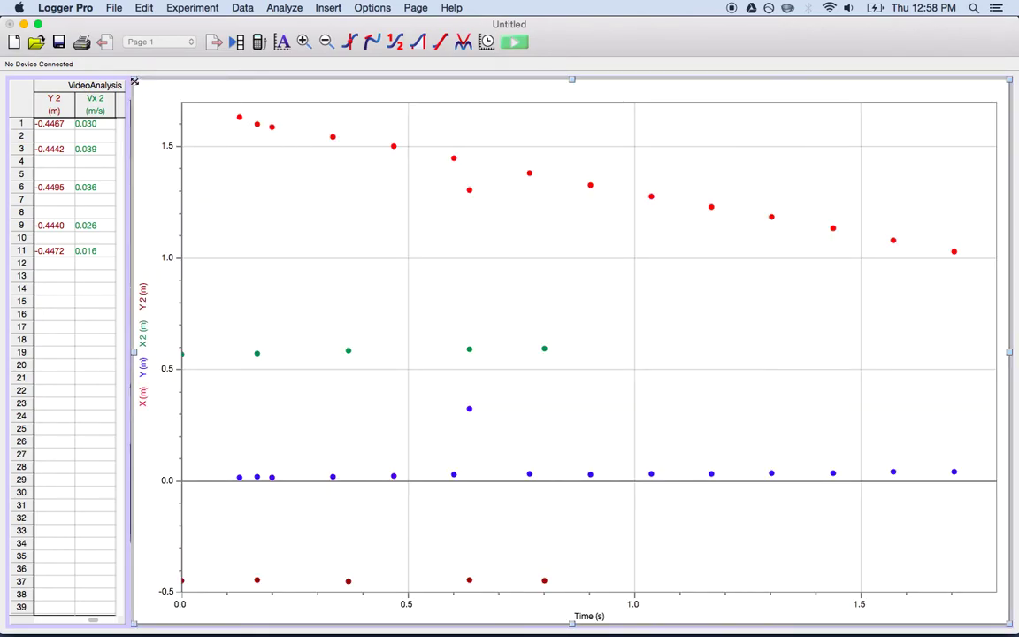
{"action": "left_click_drag", "start_coordinate": [133, 81], "coordinate": [362, 217]}
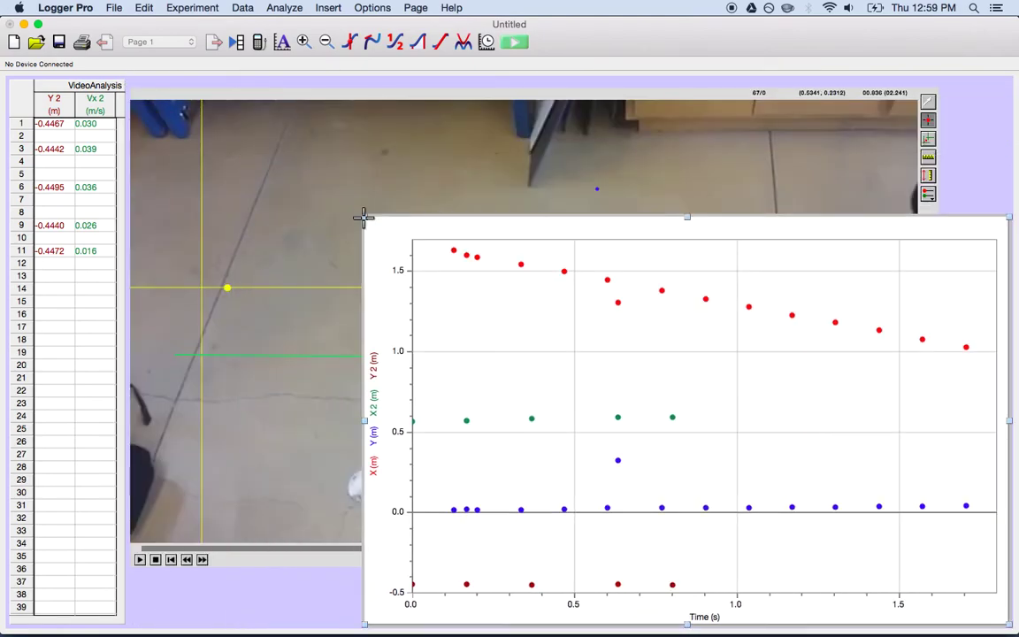
{"action": "left_click", "coordinate": [370, 163]}
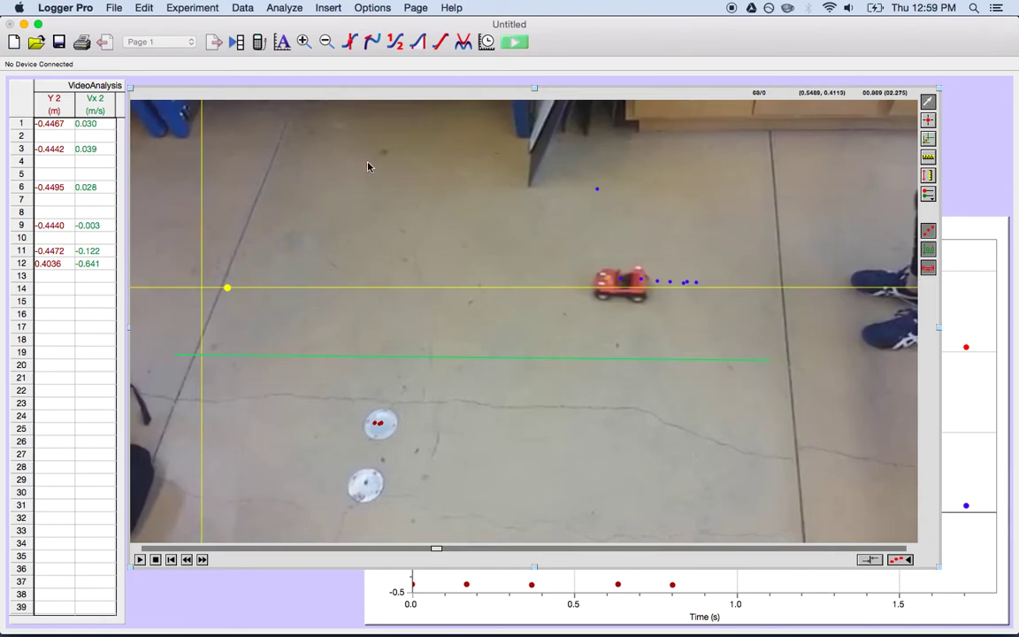
{"action": "left_click", "coordinate": [960, 244]}
{"action": "left_click", "coordinate": [786, 164]}
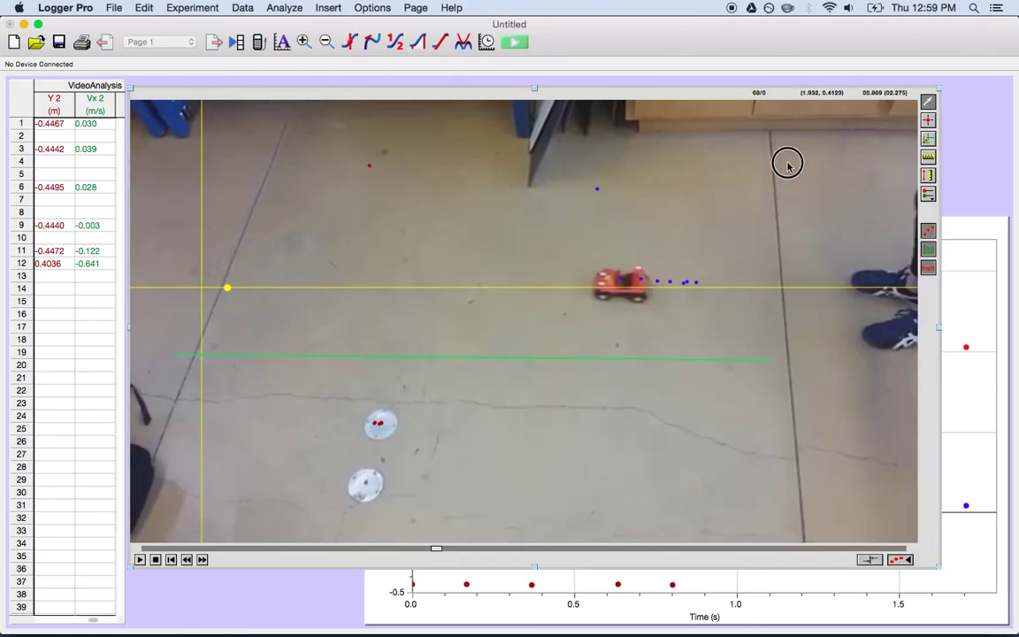
{"action": "left_click", "coordinate": [960, 231]}
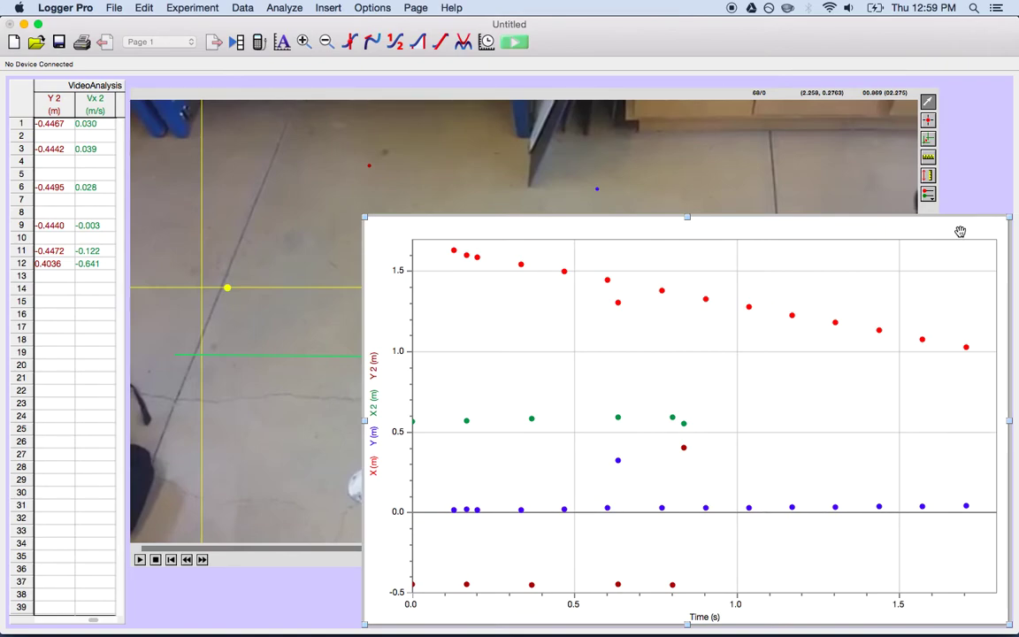
{"action": "key", "text": "super+r"}
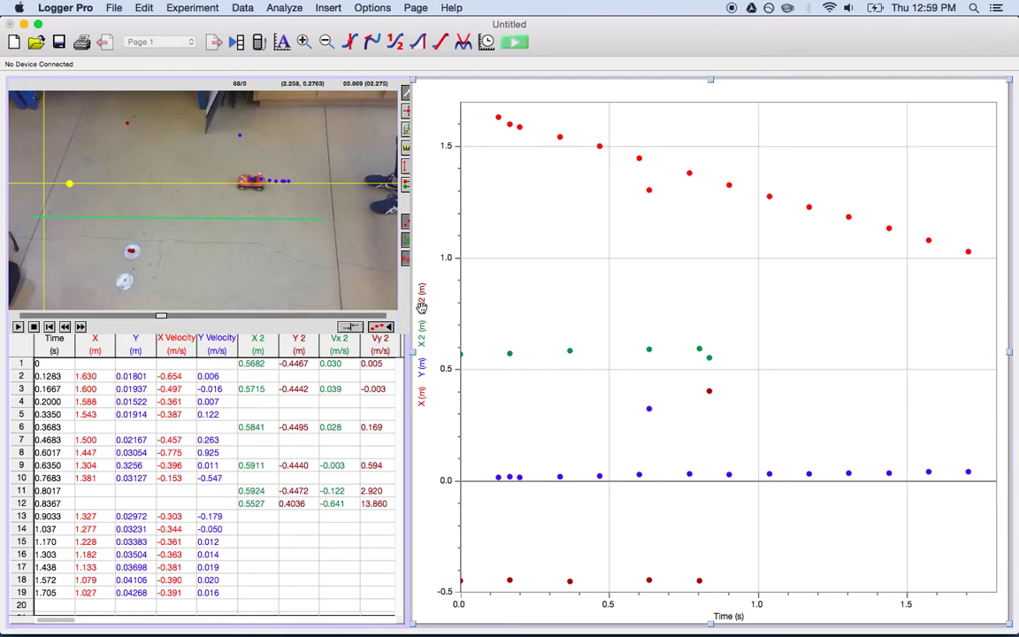
Step: Plot X, Y and X 2 one at a time against time on the graph
{"action": "left_click", "coordinate": [427, 339]}
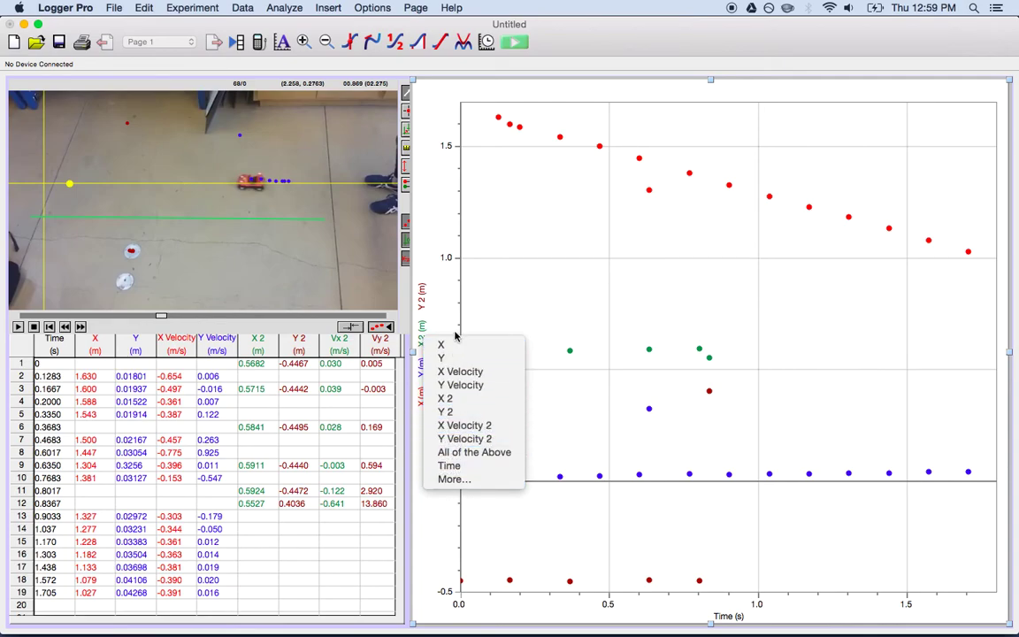
{"action": "left_click", "coordinate": [455, 347]}
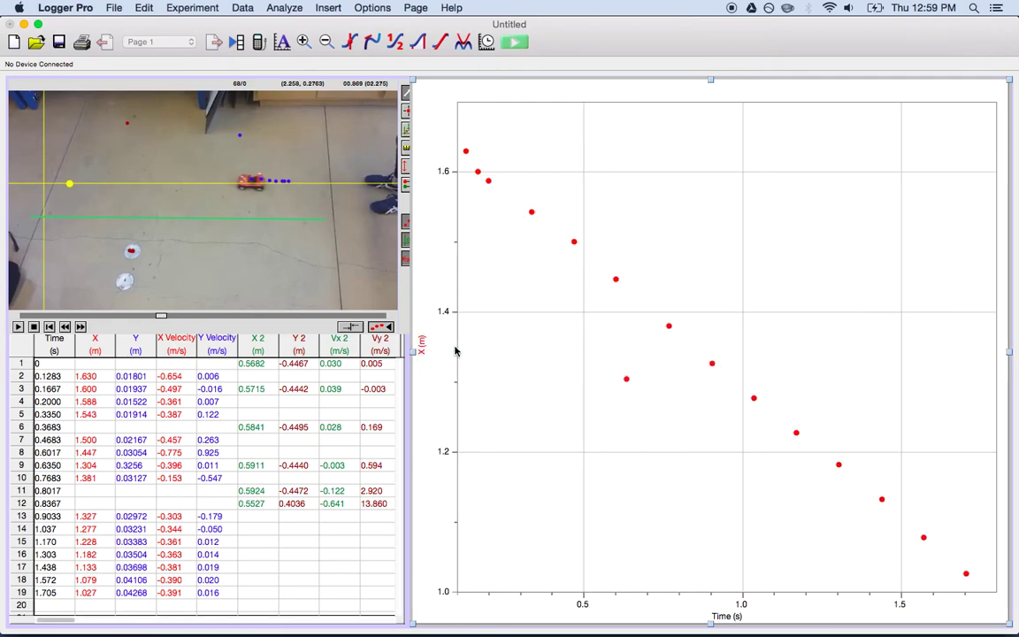
{"action": "left_click", "coordinate": [430, 346]}
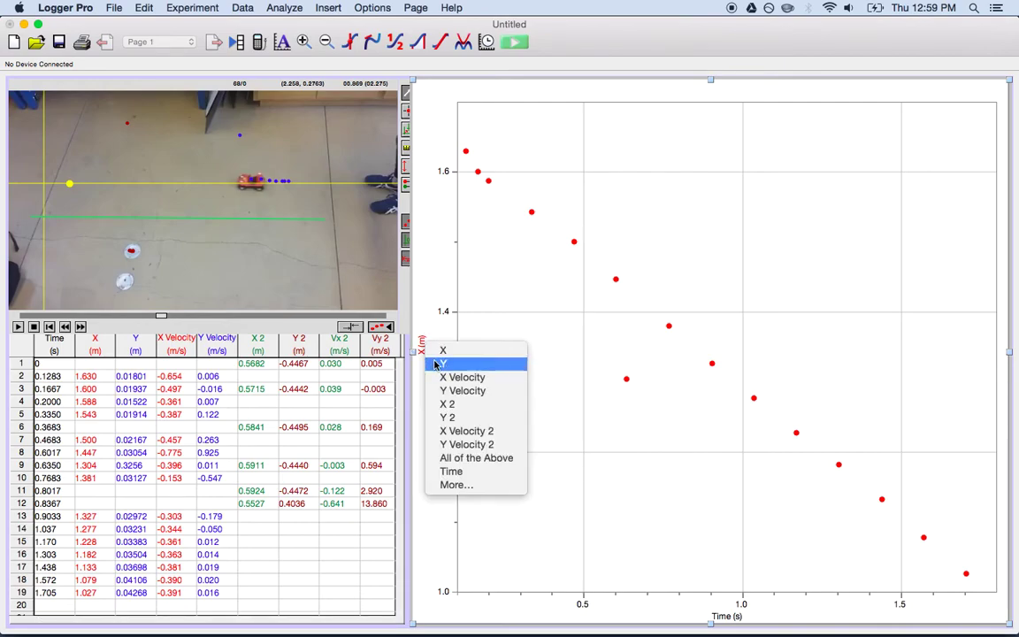
{"action": "left_click", "coordinate": [434, 365]}
{"action": "left_click", "coordinate": [422, 351]}
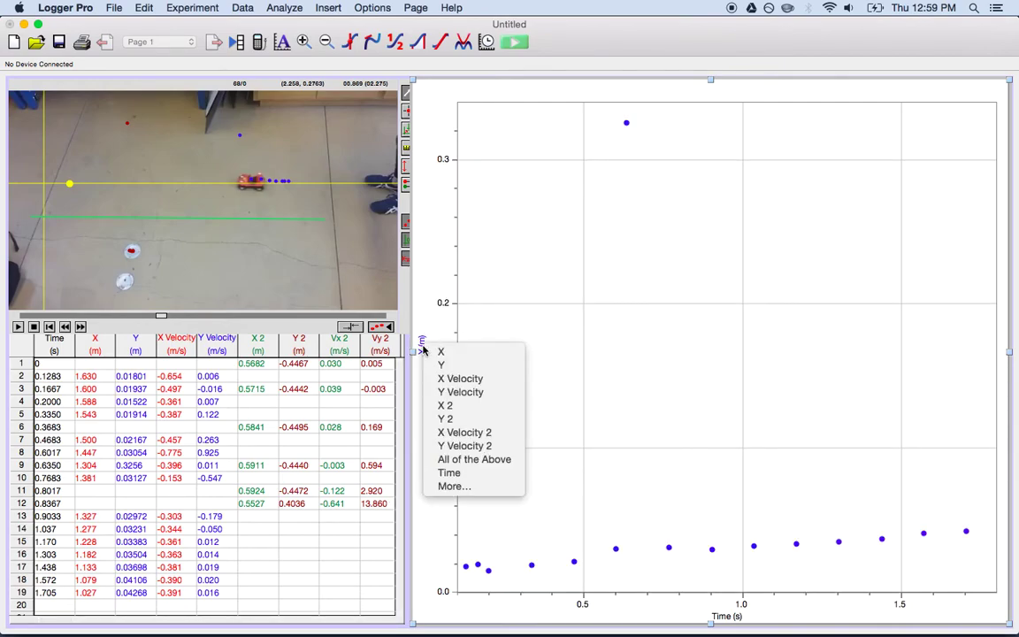
{"action": "left_click", "coordinate": [444, 406]}
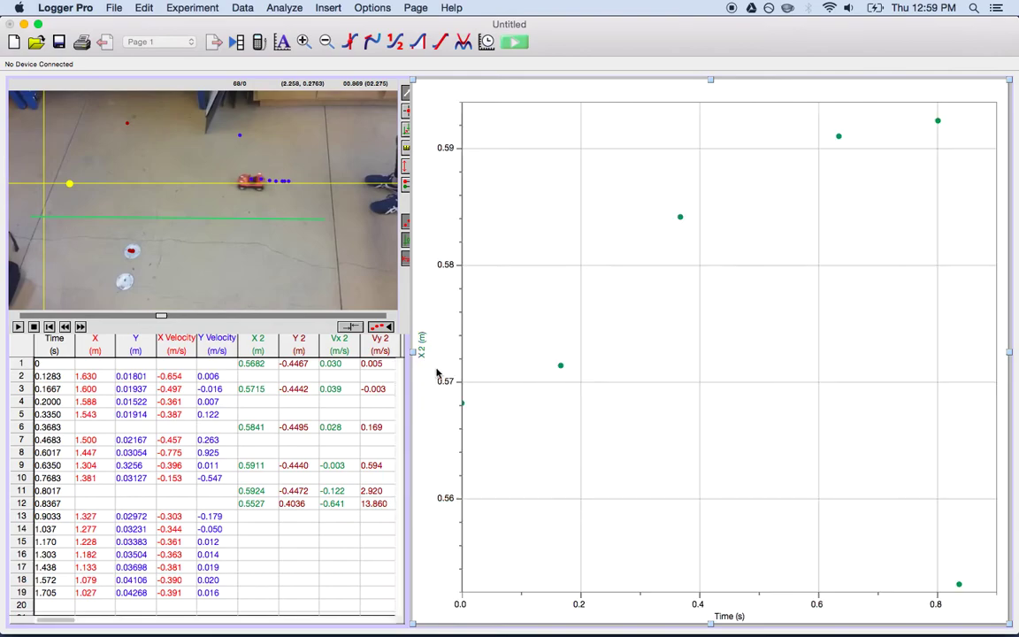
Step: Plot the Y and Y 2 columns together on the graph's vertical axis
{"action": "left_click", "coordinate": [422, 352]}
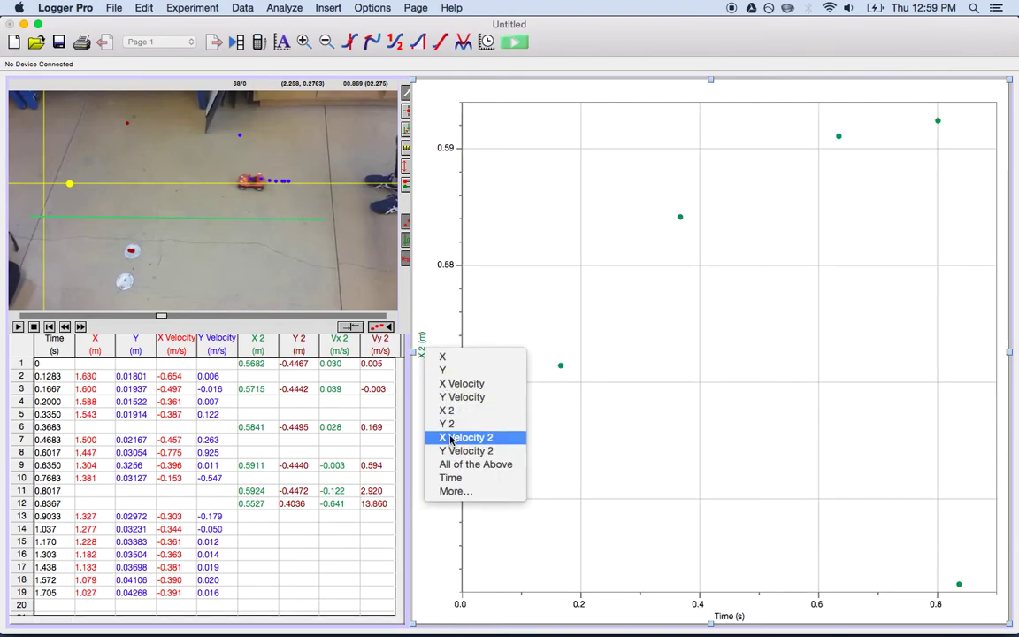
{"action": "left_click", "coordinate": [447, 423]}
{"action": "left_click", "coordinate": [424, 353]}
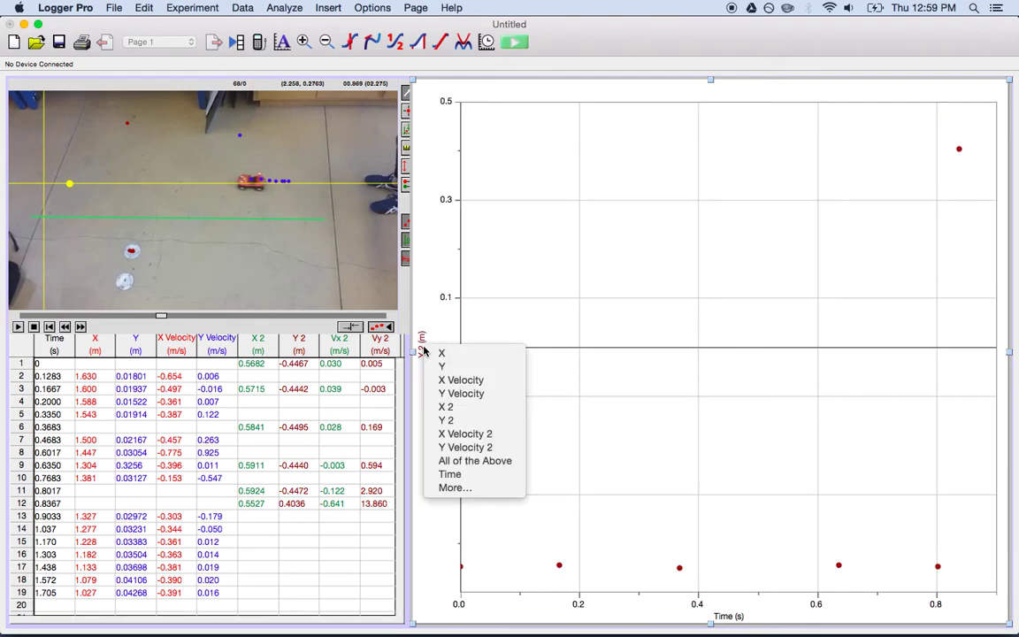
{"action": "left_click", "coordinate": [452, 488]}
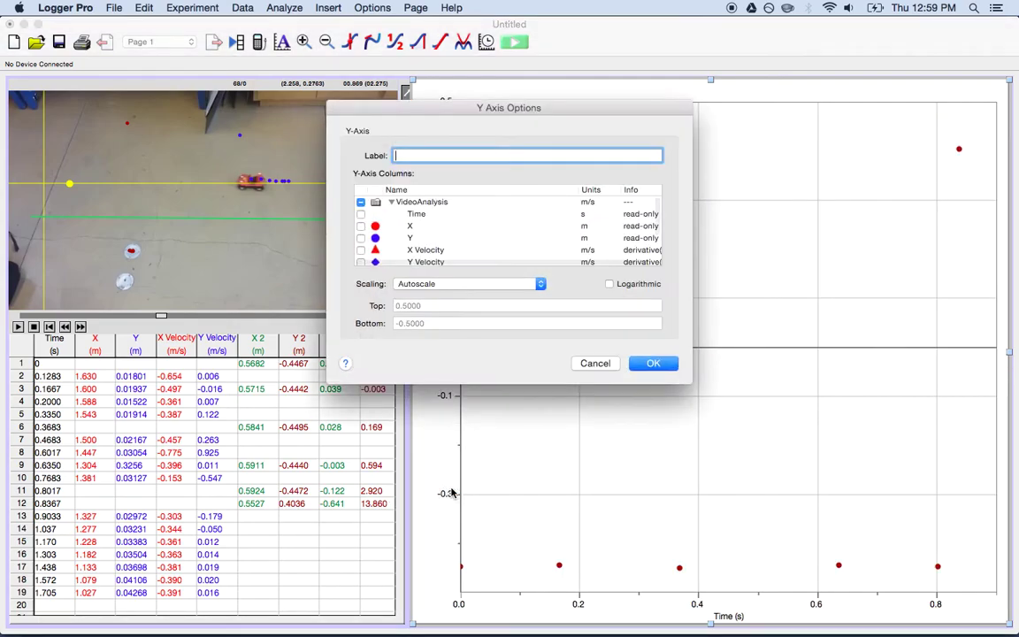
{"action": "scroll", "coordinate": [383, 228], "scroll_direction": "down", "scroll_amount": 2}
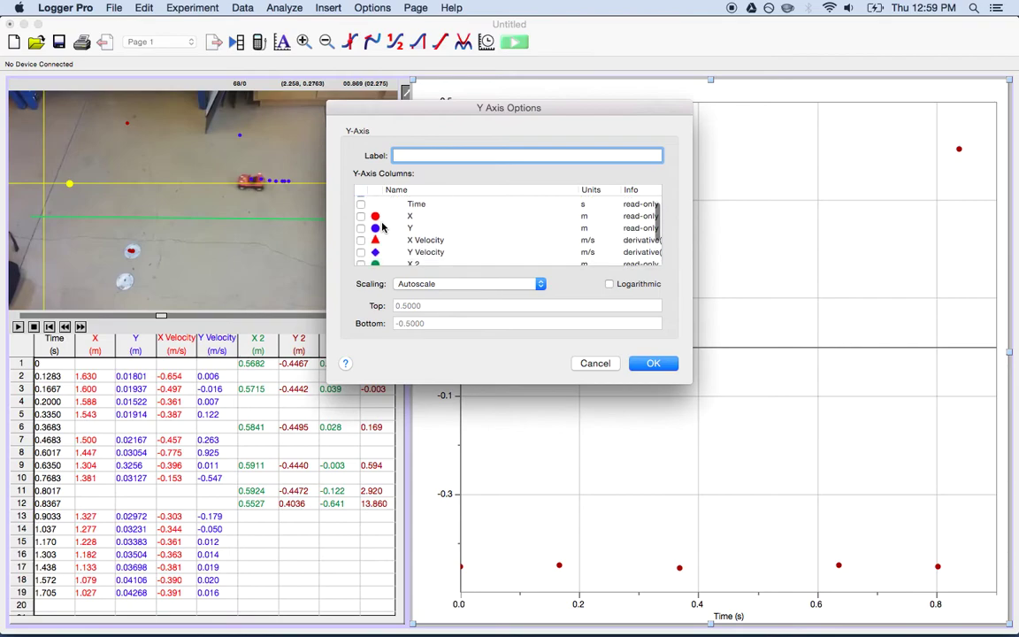
{"action": "left_click", "coordinate": [362, 216]}
{"action": "scroll", "coordinate": [376, 221], "scroll_direction": "down", "scroll_amount": 3}
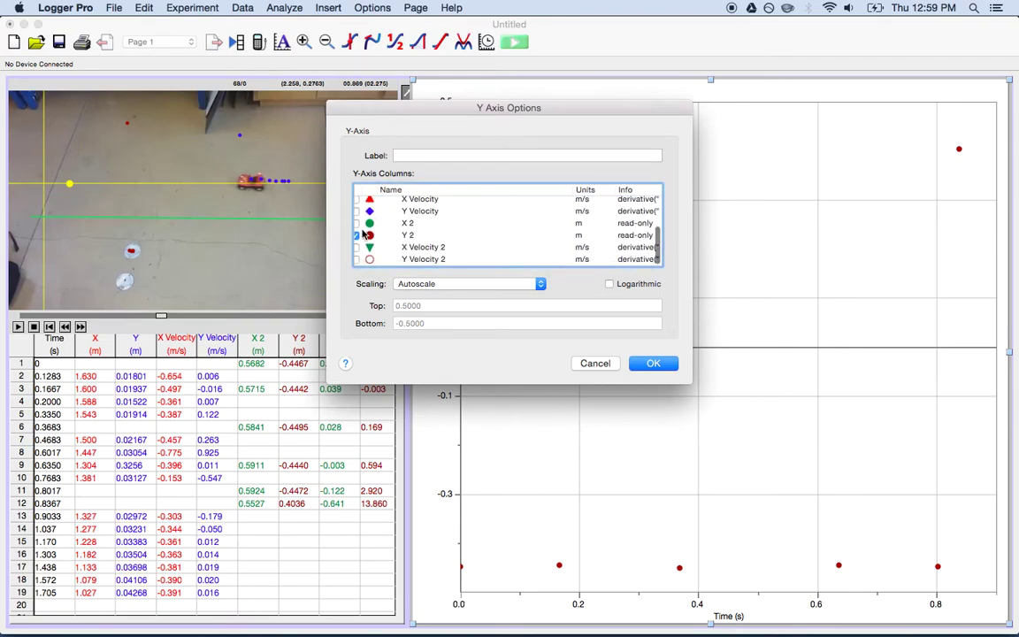
{"action": "left_click", "coordinate": [362, 235]}
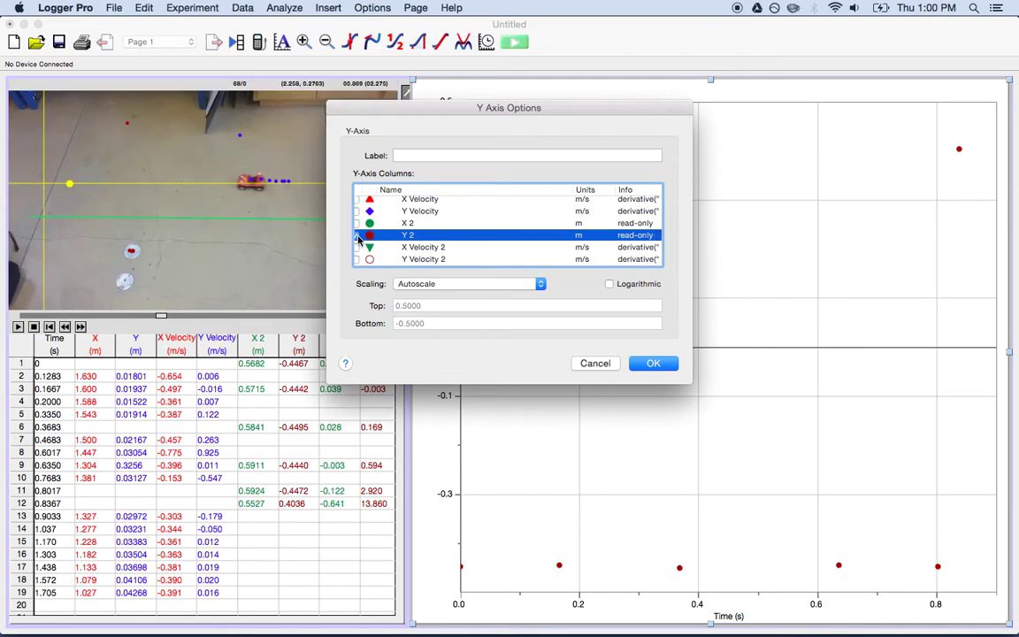
{"action": "left_click", "coordinate": [653, 363]}
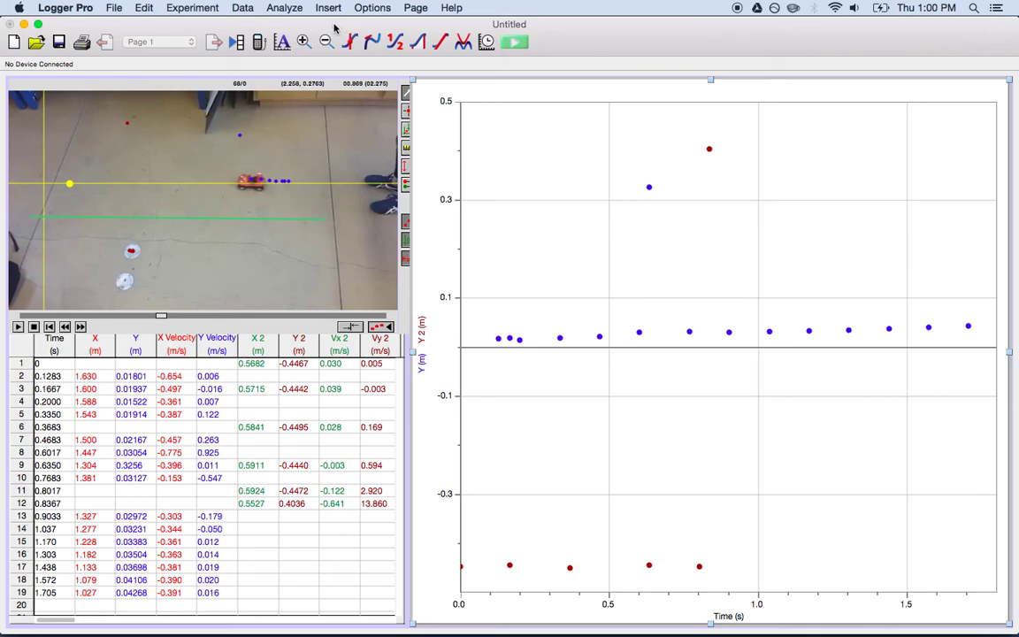
Step: Start a curve fit on the VideoAnalysis Y column
{"action": "left_click", "coordinate": [272, 11]}
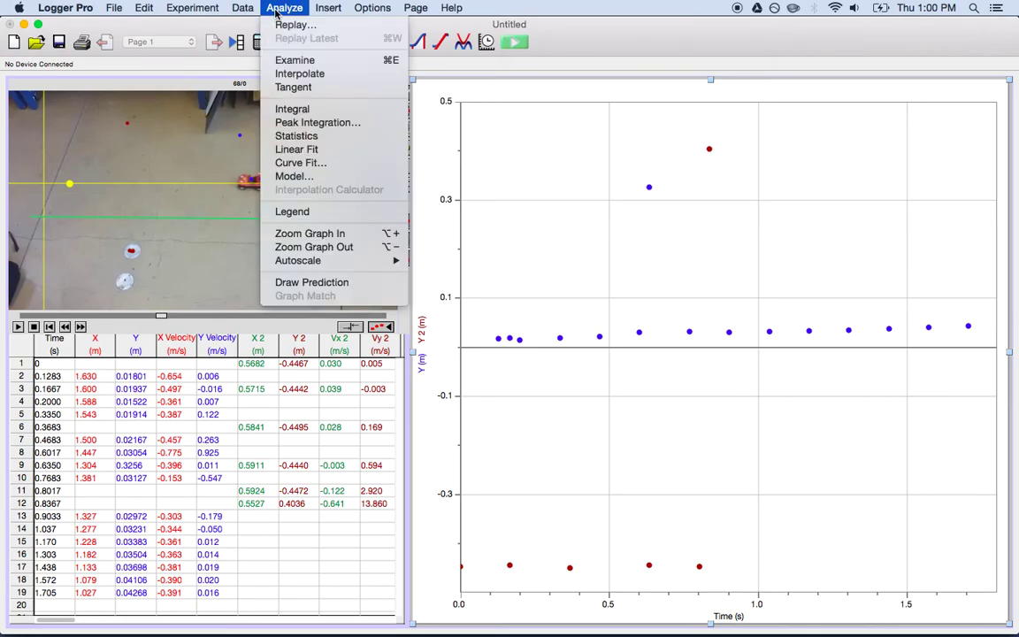
{"action": "mouse_move", "coordinate": [234, 12]}
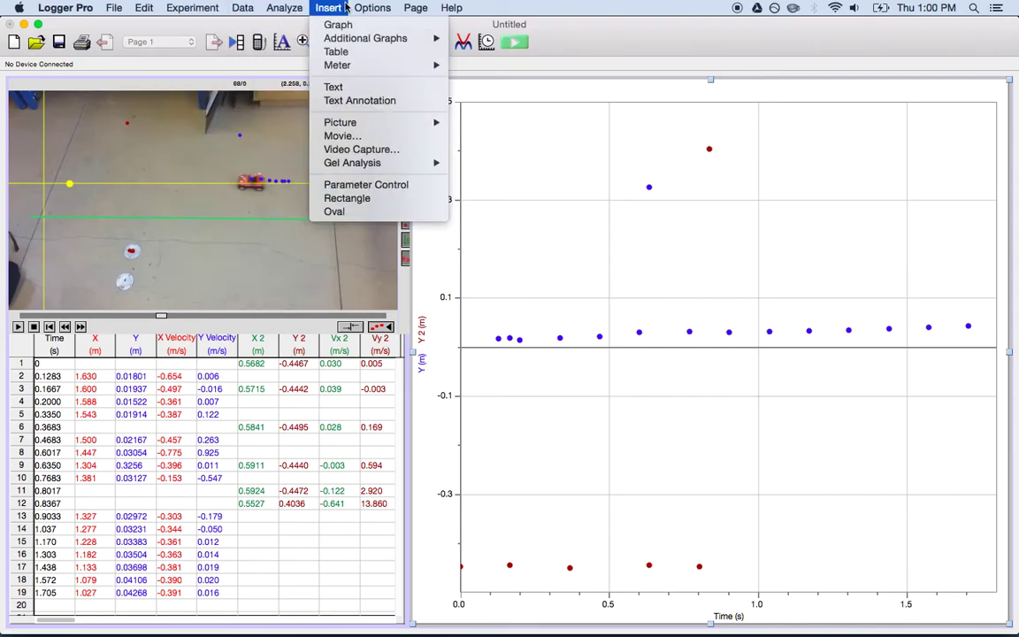
{"action": "mouse_move", "coordinate": [362, 8]}
{"action": "mouse_move", "coordinate": [326, 13]}
{"action": "mouse_move", "coordinate": [281, 12]}
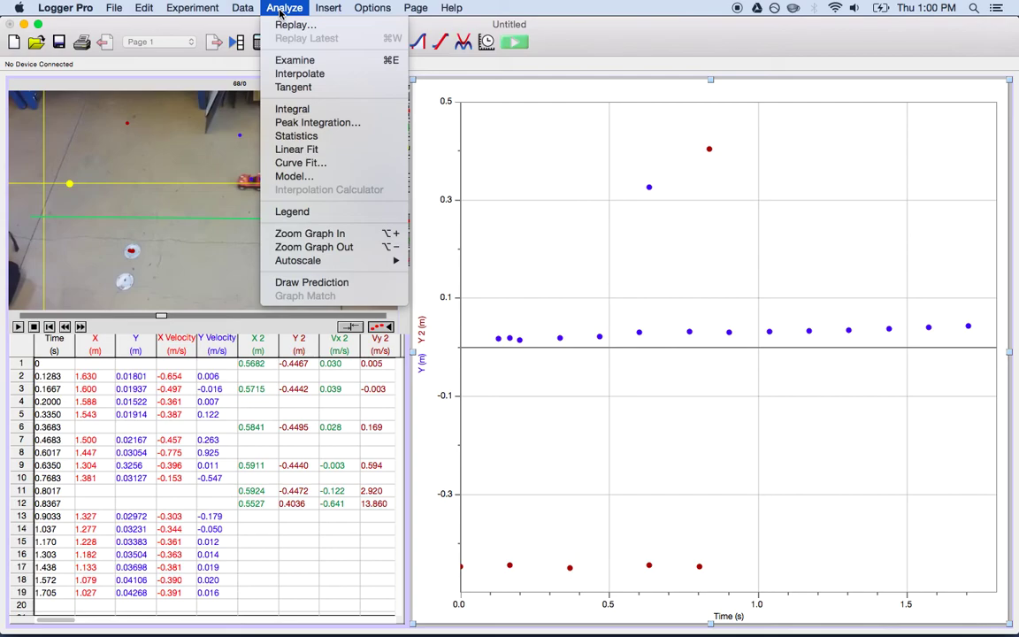
{"action": "left_click", "coordinate": [301, 164]}
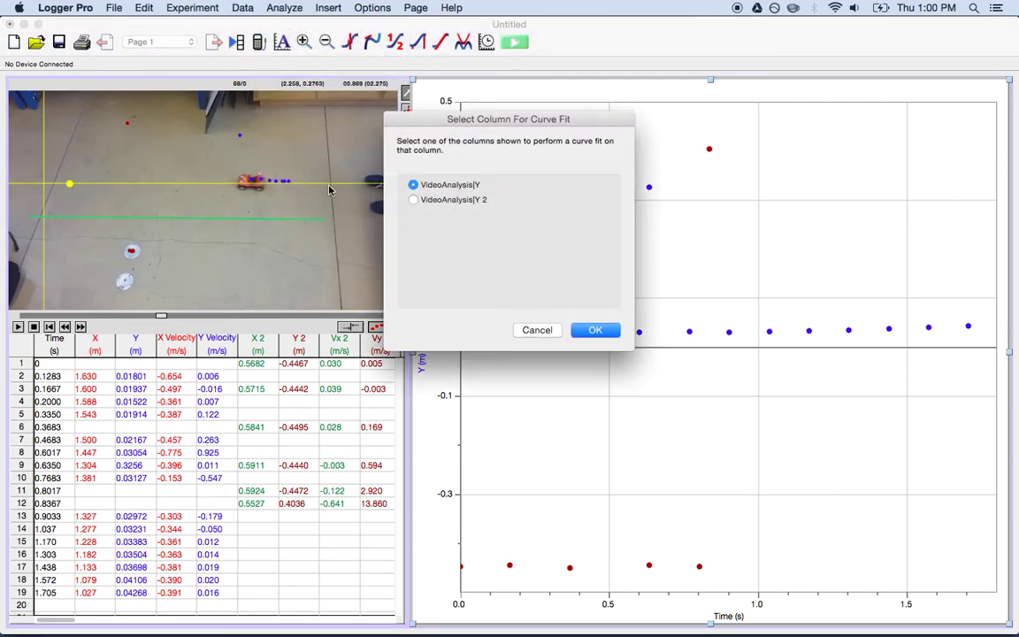
{"action": "left_click", "coordinate": [421, 201]}
{"action": "left_click", "coordinate": [413, 185]}
{"action": "left_click", "coordinate": [413, 200]}
{"action": "left_click", "coordinate": [413, 186]}
{"action": "left_click", "coordinate": [595, 329]}
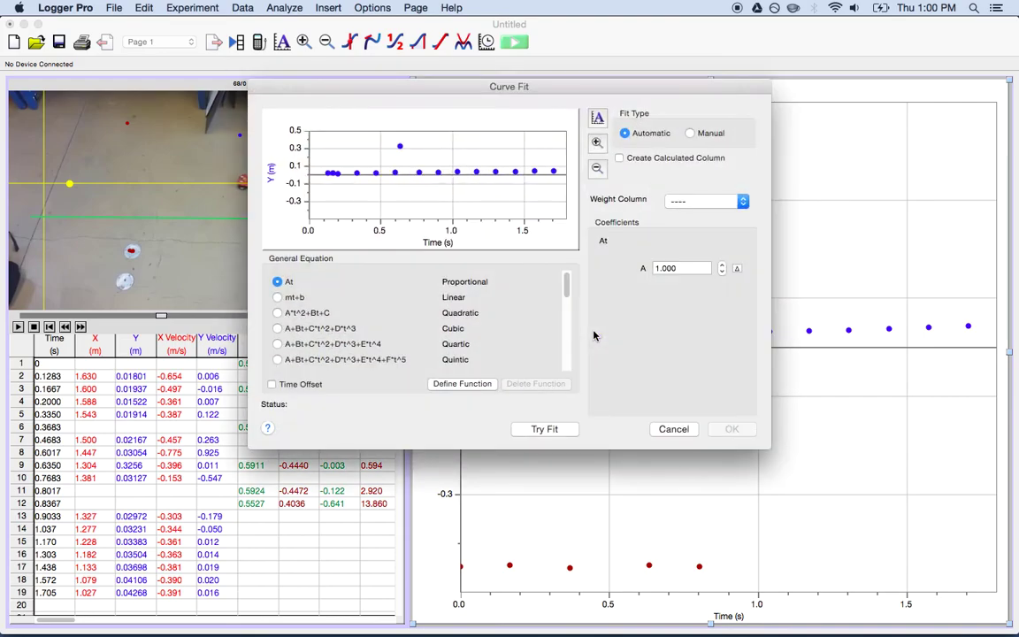
Step: Apply a linear mt+b fit to the Y data and move its results box near the middle of the graph
{"action": "left_click", "coordinate": [277, 297]}
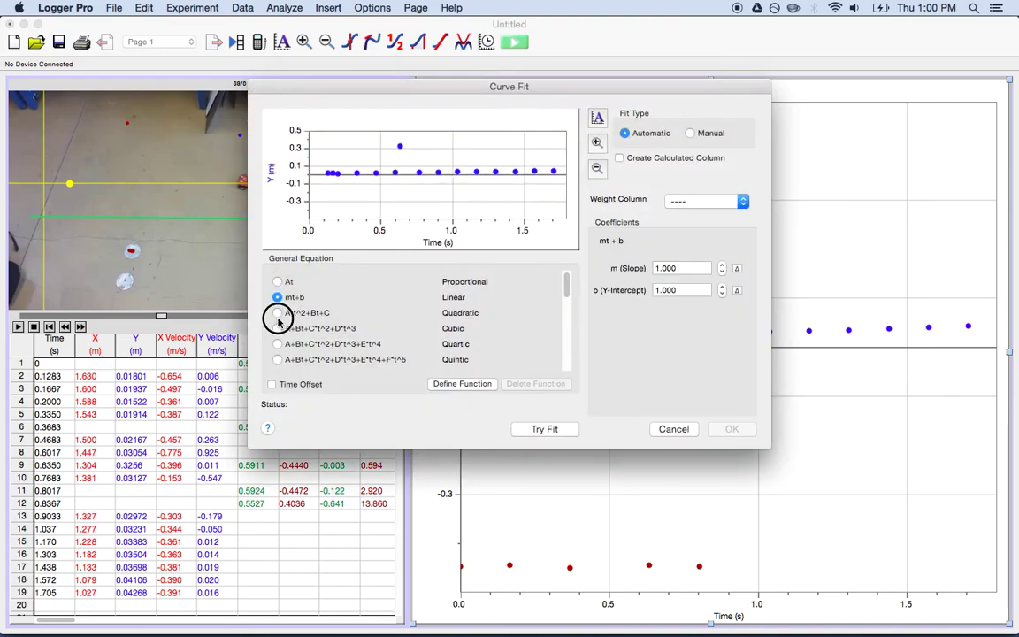
{"action": "left_click", "coordinate": [277, 313]}
{"action": "left_click", "coordinate": [277, 328]}
{"action": "left_click", "coordinate": [277, 343]}
{"action": "left_click", "coordinate": [278, 313]}
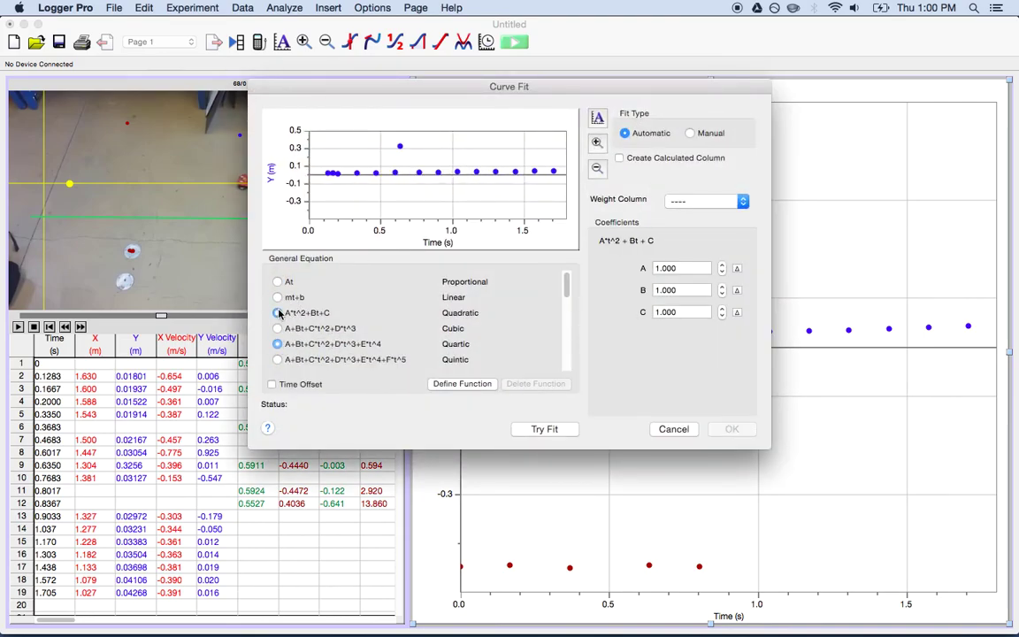
{"action": "left_click", "coordinate": [276, 297]}
{"action": "left_click", "coordinate": [277, 282]}
{"action": "left_click", "coordinate": [277, 298]}
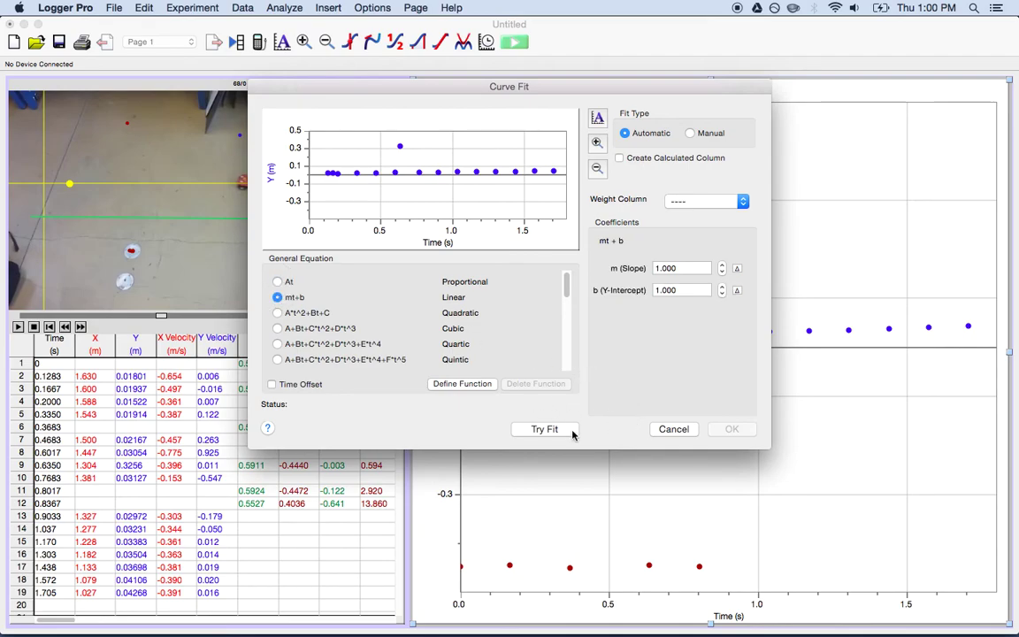
{"action": "left_click", "coordinate": [544, 429]}
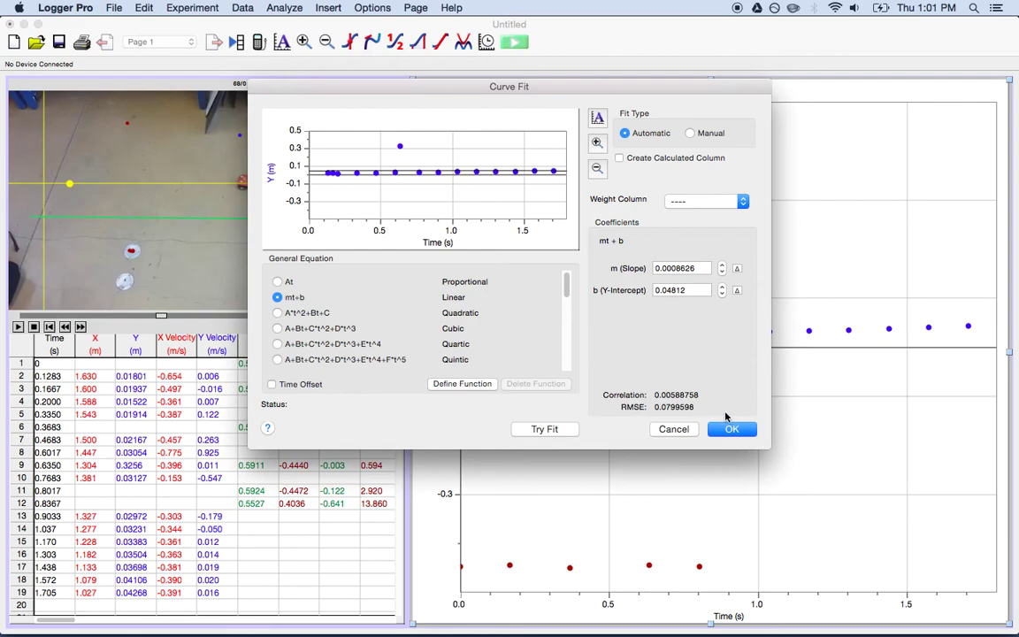
{"action": "left_click", "coordinate": [730, 429]}
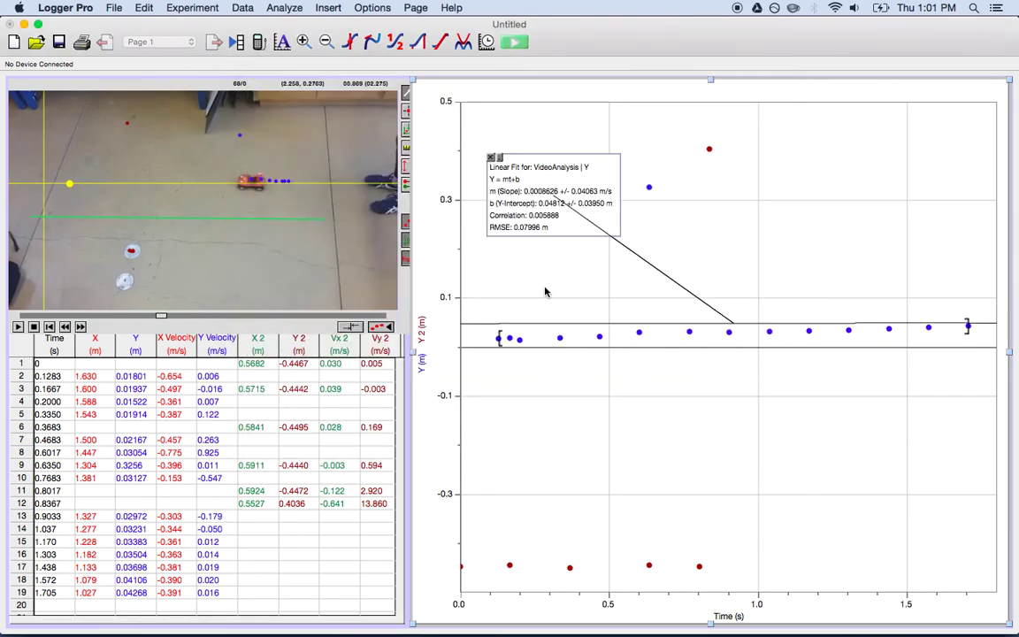
{"action": "left_click_drag", "start_coordinate": [536, 168], "coordinate": [784, 180]}
{"action": "left_click_drag", "start_coordinate": [654, 144], "coordinate": [683, 182]}
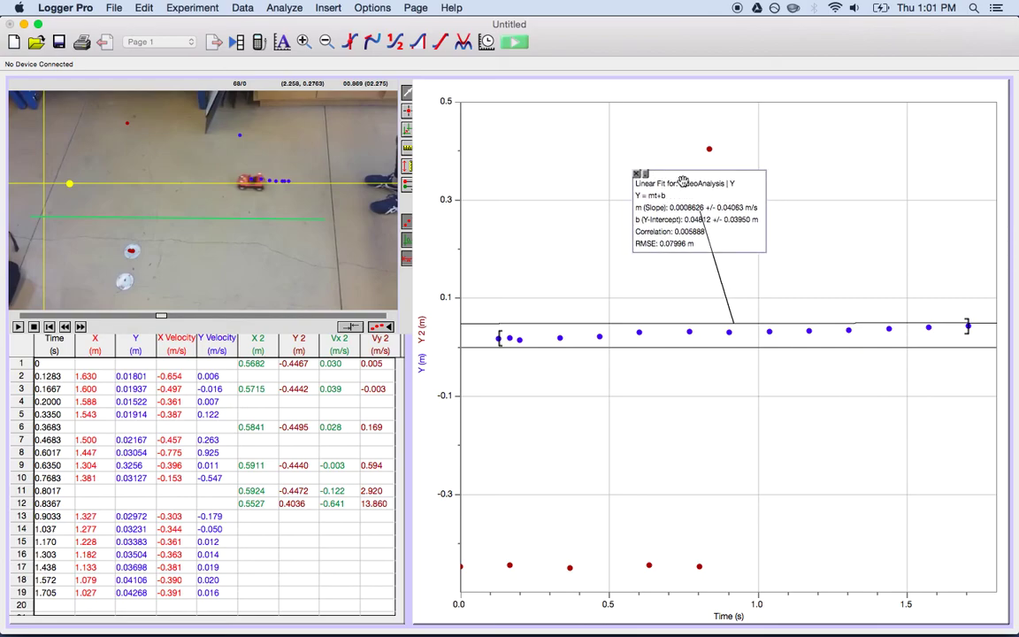
Step: Insert a second graph beneath the existing one and plot X on its vertical axis
{"action": "left_click", "coordinate": [141, 8]}
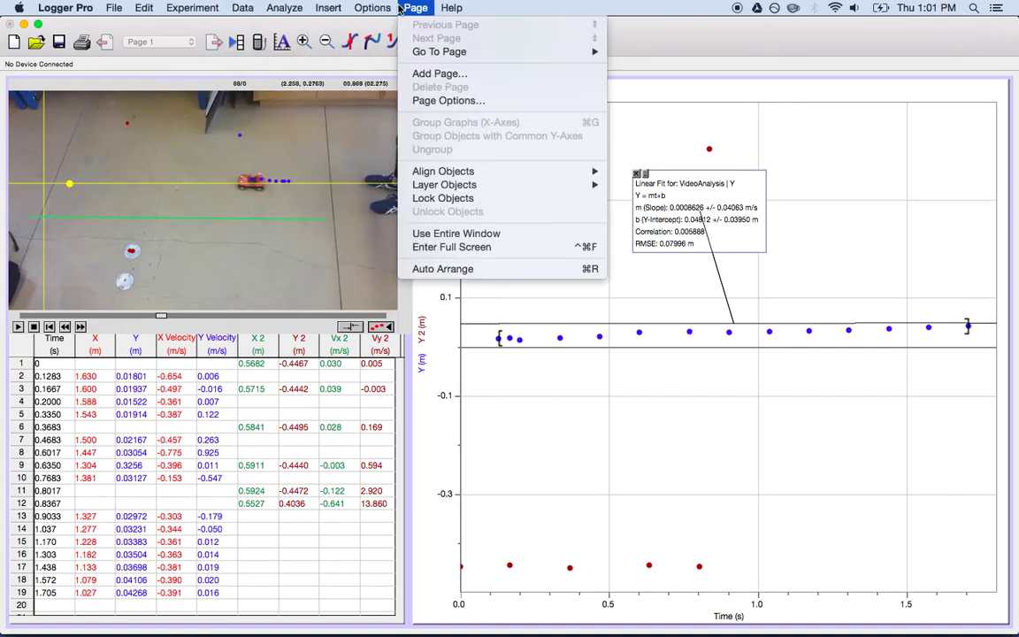
{"action": "mouse_move", "coordinate": [378, 45]}
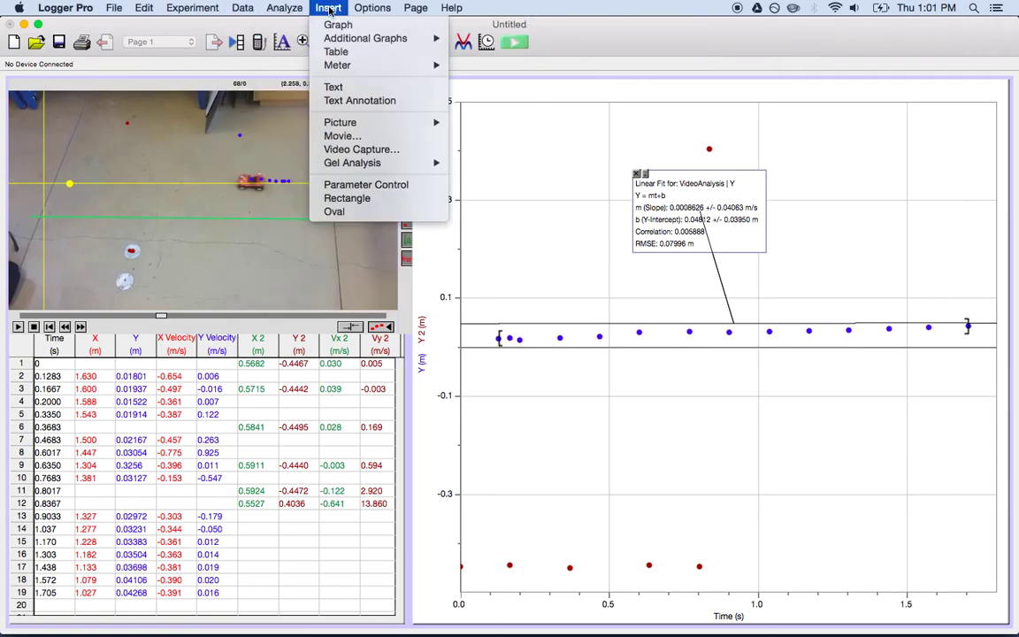
{"action": "left_click", "coordinate": [336, 25]}
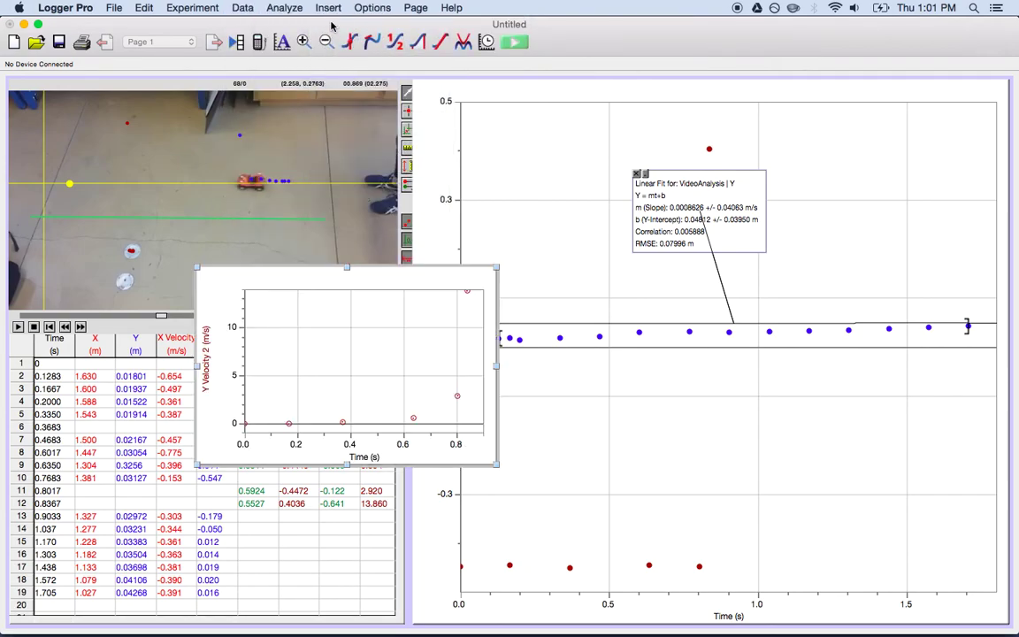
{"action": "left_click_drag", "start_coordinate": [221, 274], "coordinate": [137, 344]}
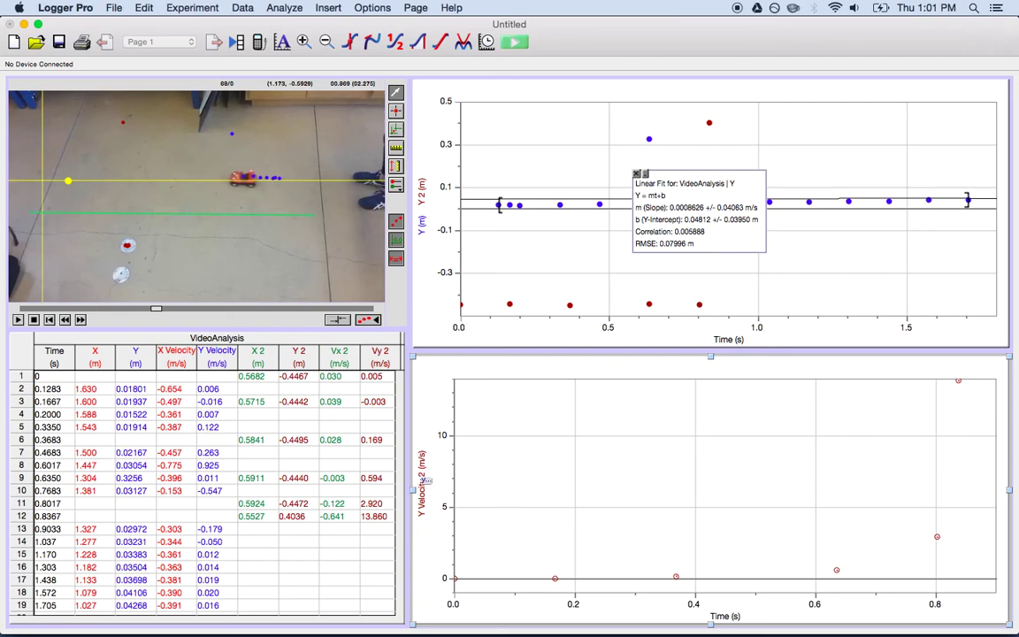
{"action": "left_click", "coordinate": [421, 451]}
{"action": "key", "text": "Escape"}
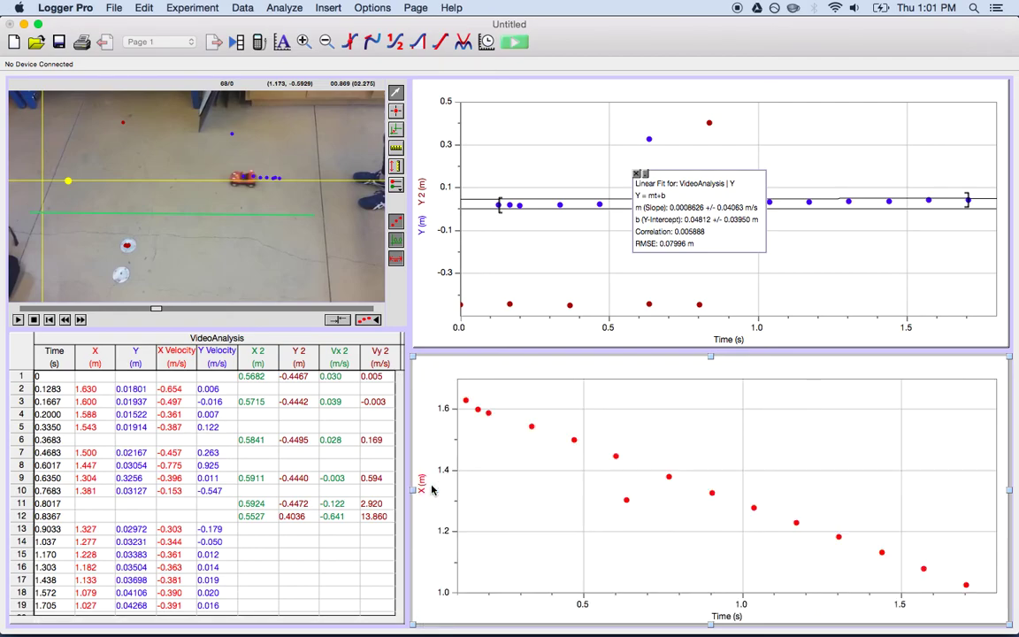
Step: Plot X 2 on the upper graph and delete the lower graph
{"action": "left_click", "coordinate": [420, 216]}
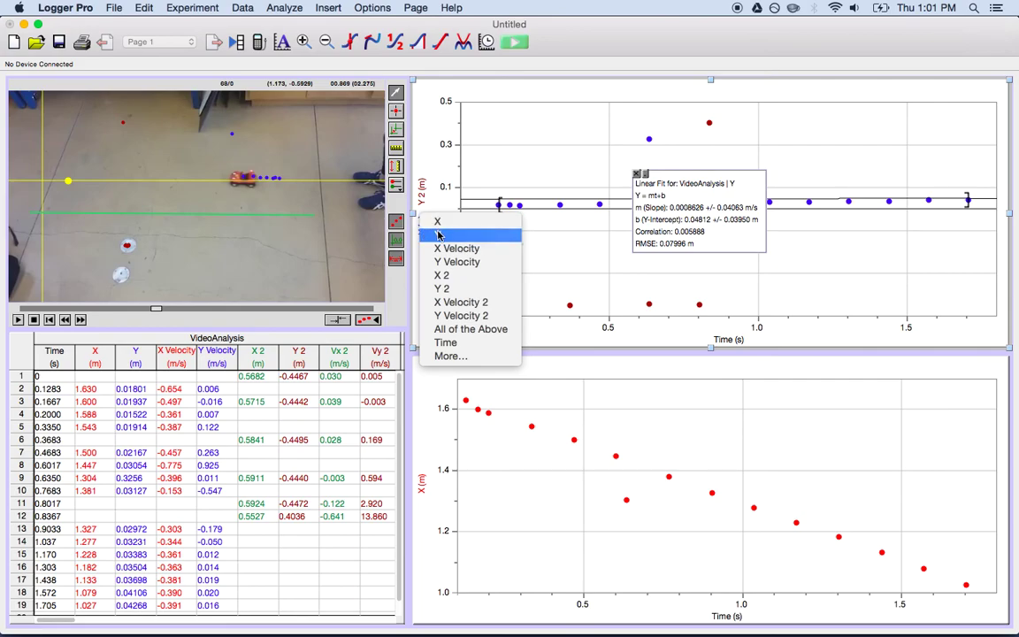
{"action": "left_click", "coordinate": [442, 276]}
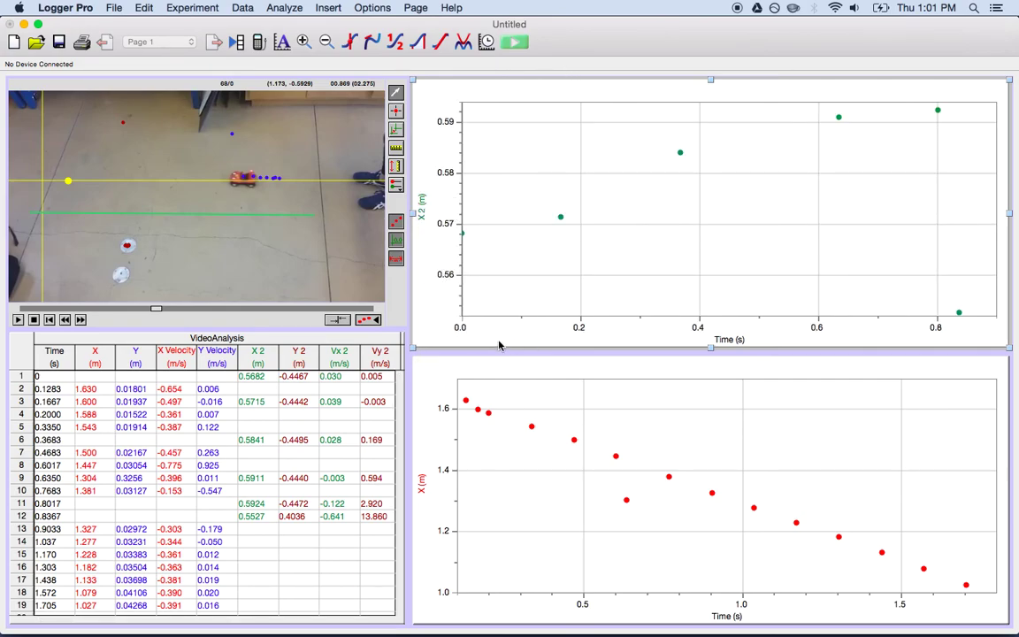
{"action": "left_click", "coordinate": [466, 381]}
{"action": "key", "text": "Delete"}
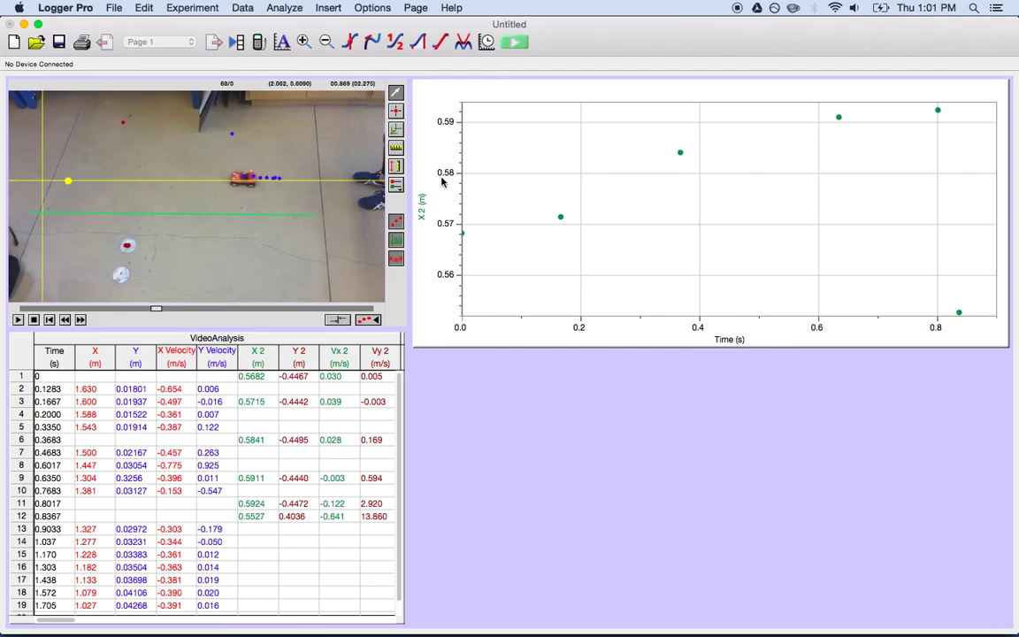
Step: Set the top limit of the graph's vertical axis to 0.5 and accept reversing the axis direction
{"action": "left_click", "coordinate": [448, 121]}
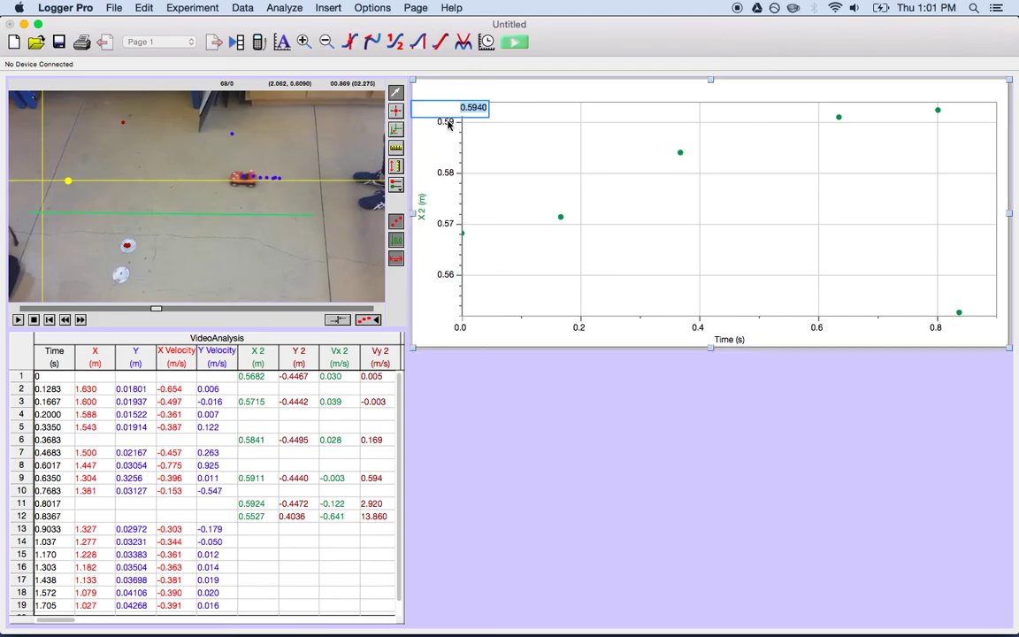
{"action": "key", "text": "BackSpace"}
{"action": "key", "text": "Return"}
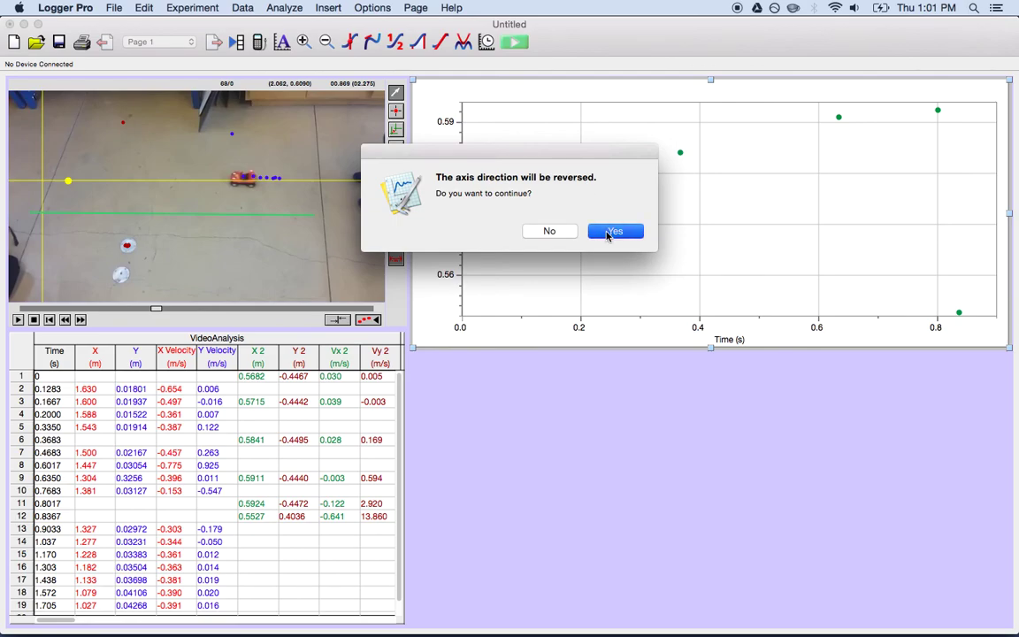
{"action": "left_click", "coordinate": [610, 231]}
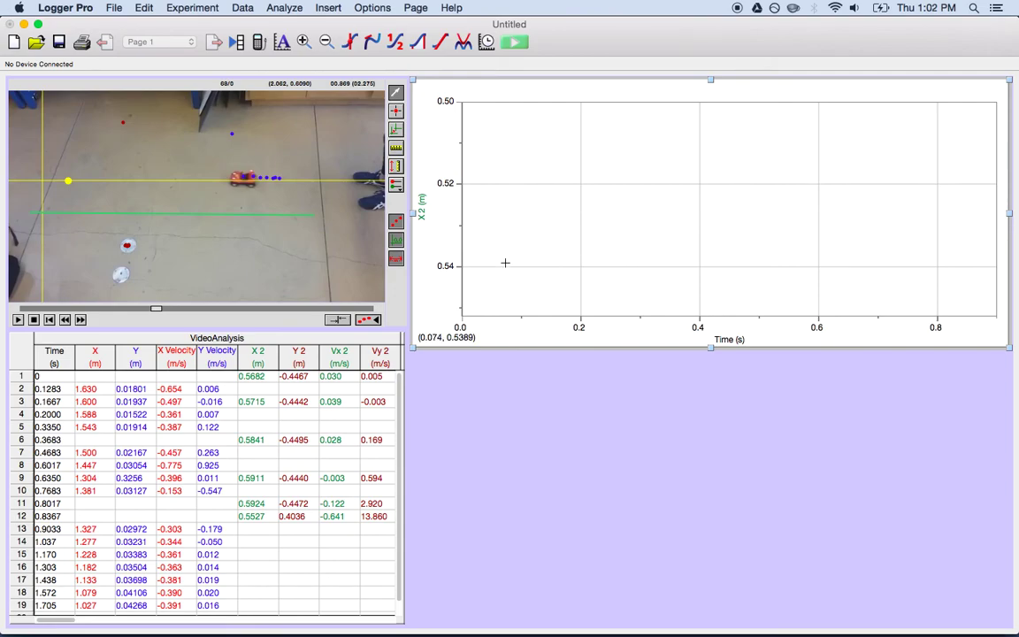
Step: Plot X on the graph's vertical axis and play the movie from its beginning
{"action": "left_click", "coordinate": [125, 342]}
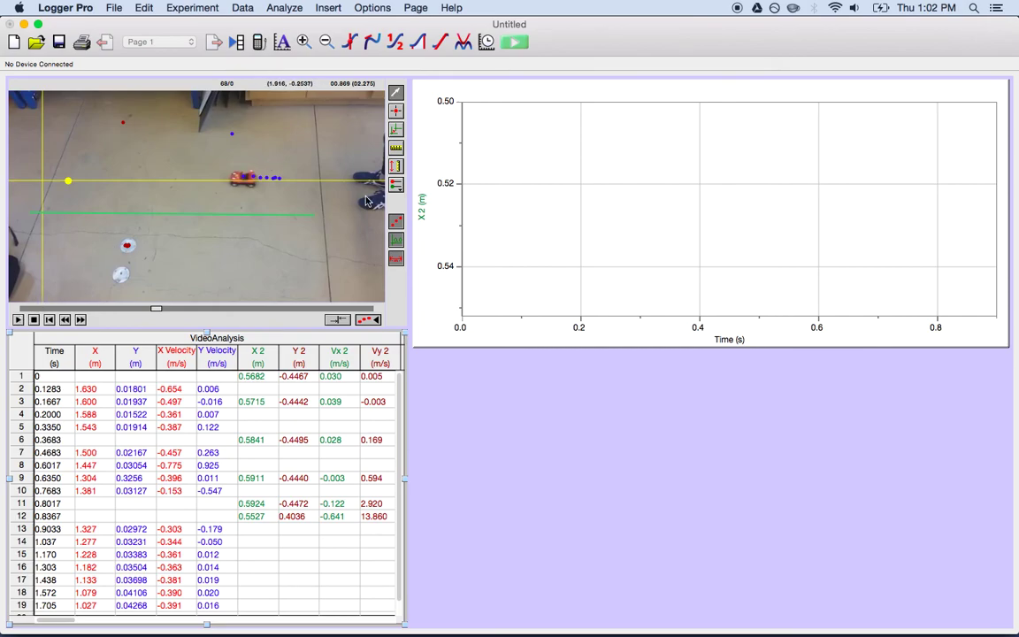
{"action": "left_click", "coordinate": [422, 207]}
{"action": "left_click", "coordinate": [441, 214]}
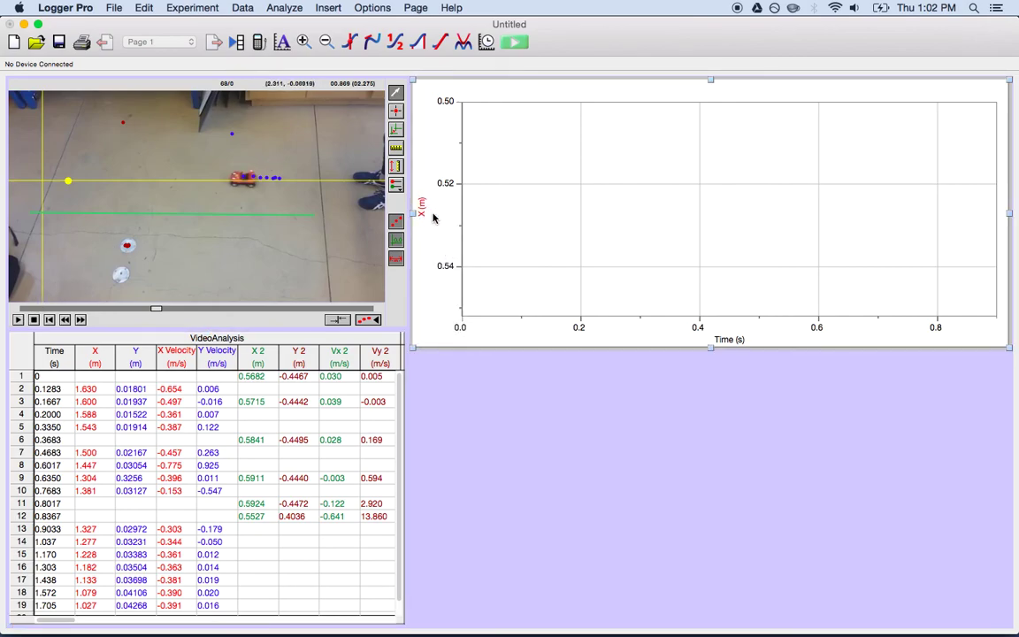
{"action": "left_click_drag", "start_coordinate": [155, 310], "coordinate": [19, 320]}
{"action": "left_click", "coordinate": [18, 319]}
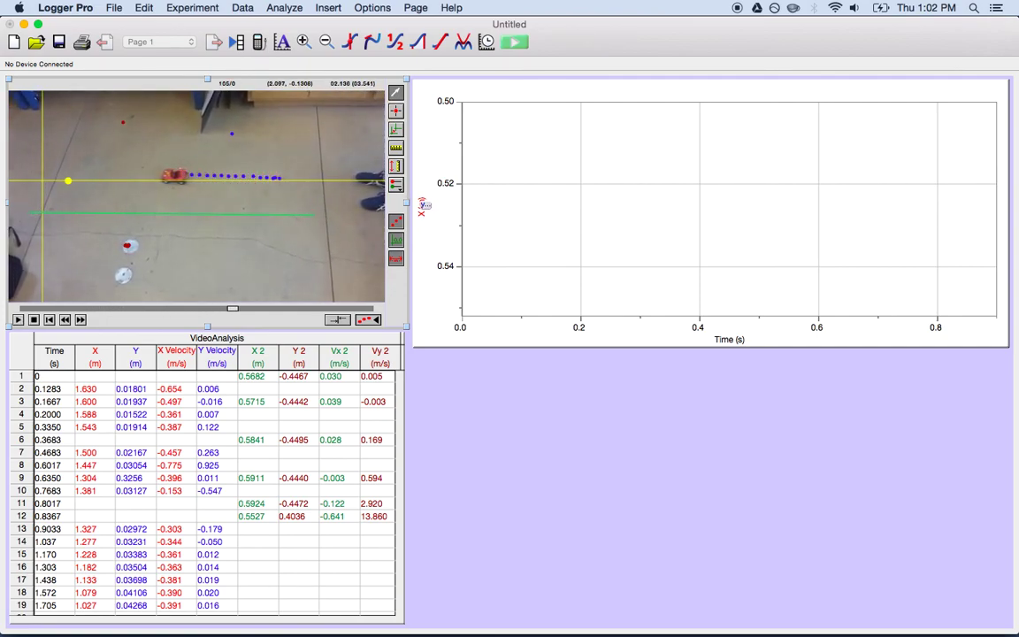
Step: Plot Y on the graph's vertical axis and stretch the graph downward to nearly fill the page height
{"action": "left_click", "coordinate": [421, 208]}
{"action": "left_click", "coordinate": [435, 224]}
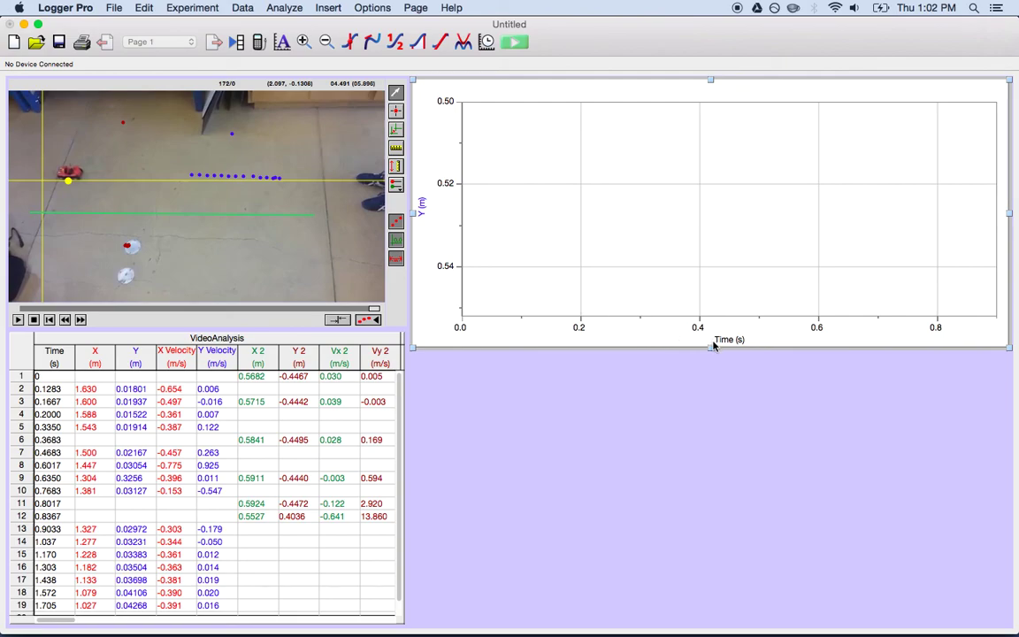
{"action": "left_click_drag", "start_coordinate": [714, 349], "coordinate": [698, 564]}
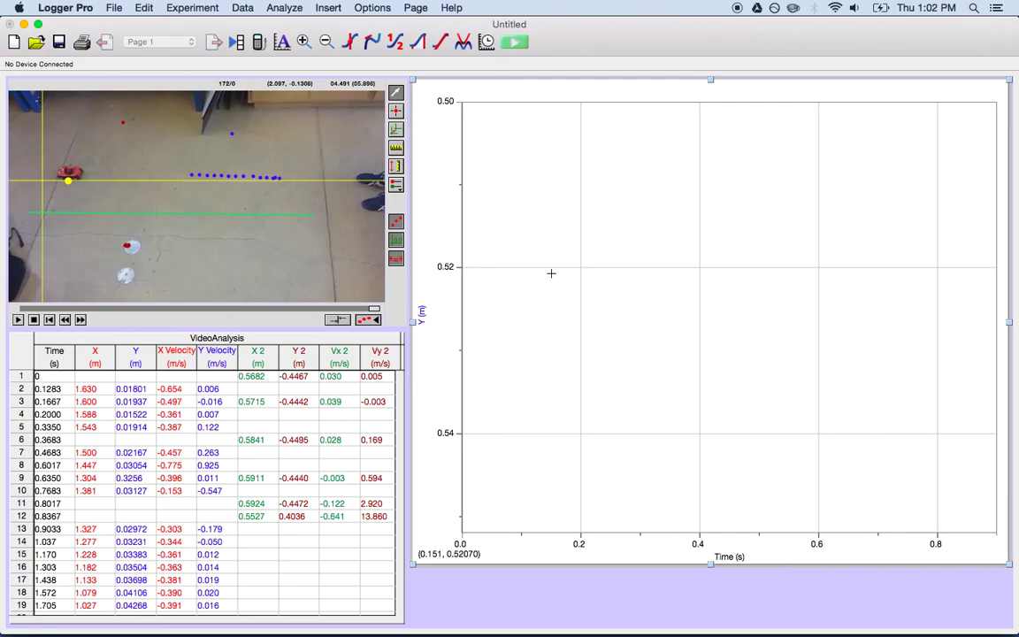